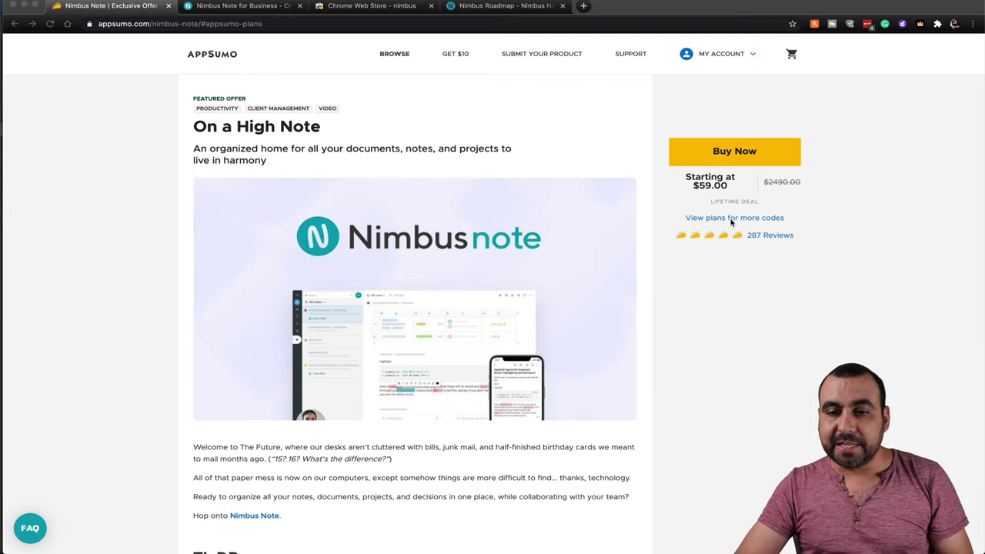
Step: Examine the Nimbus Note deal plans, comparing the Single, Double and Multiple tiers and the choices for stacking more codes
{"action": "left_click", "coordinate": [821, 220]}
{"action": "left_click", "coordinate": [750, 219]}
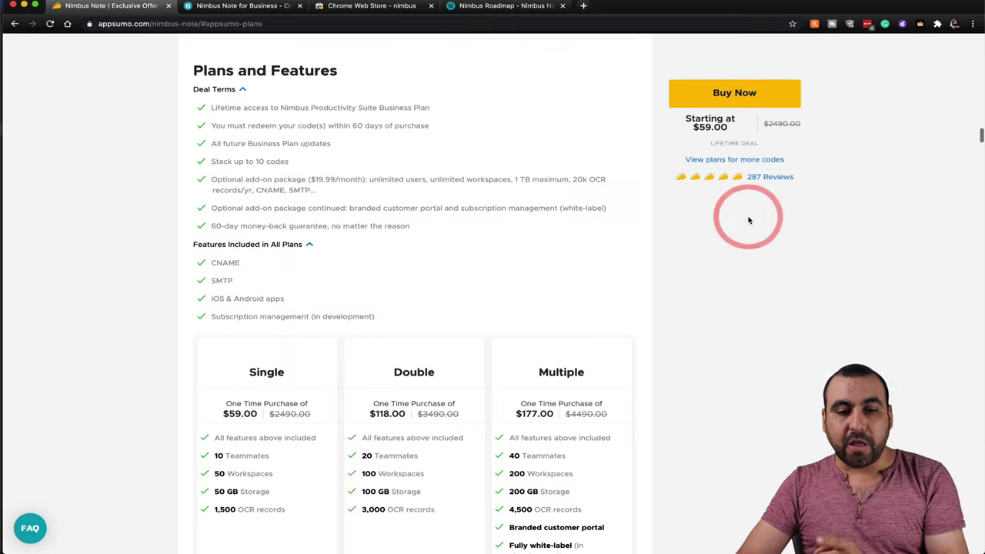
{"action": "scroll", "coordinate": [715, 331], "scroll_direction": "down", "scroll_amount": 3}
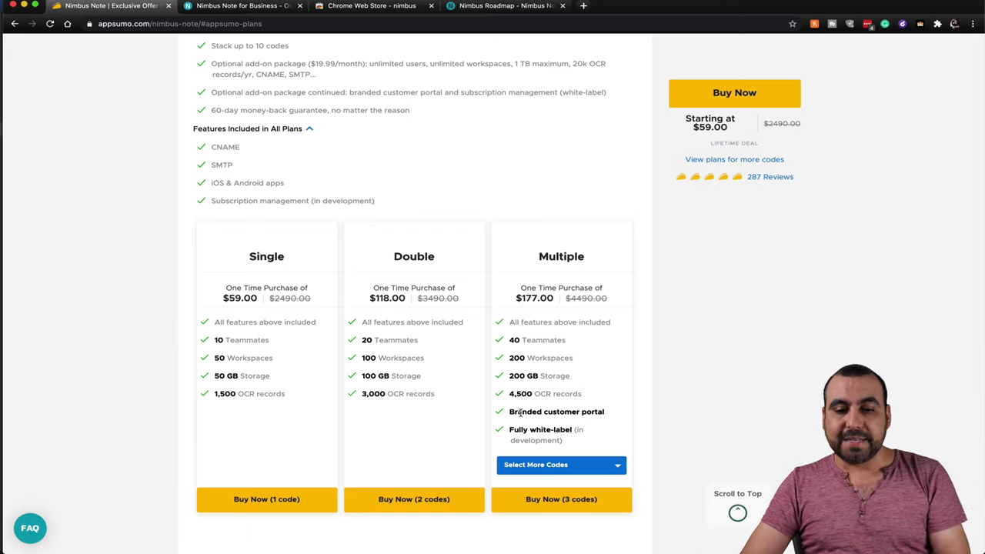
{"action": "left_click_drag", "start_coordinate": [514, 414], "coordinate": [604, 413]}
{"action": "left_click", "coordinate": [603, 414]}
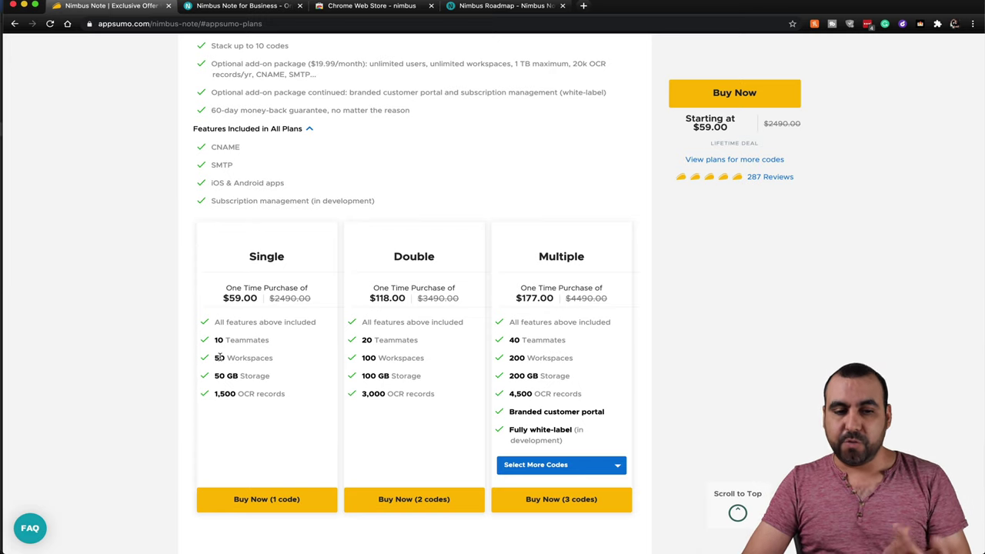
{"action": "left_click_drag", "start_coordinate": [215, 376], "coordinate": [277, 377]}
{"action": "left_click", "coordinate": [287, 378]}
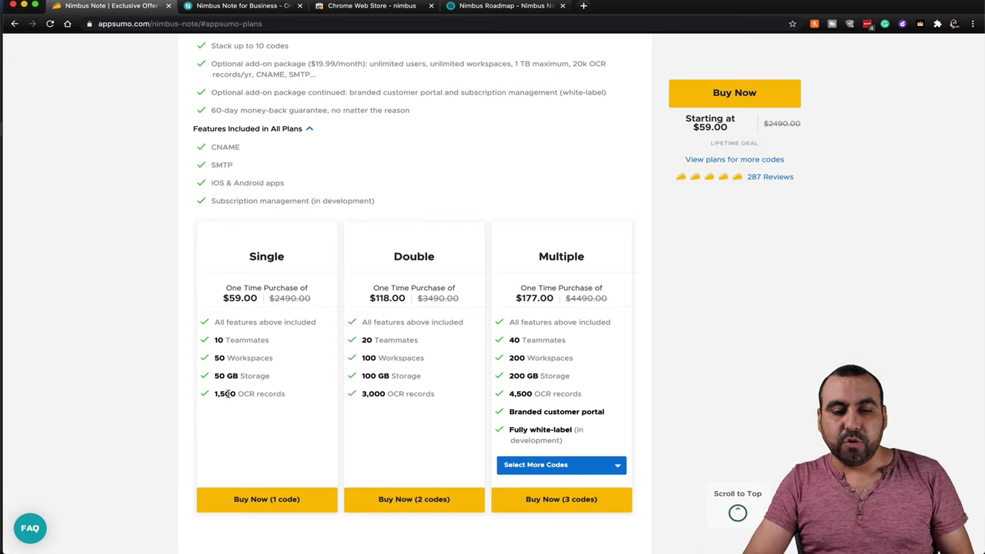
{"action": "left_click_drag", "start_coordinate": [223, 393], "coordinate": [297, 396]}
{"action": "left_click", "coordinate": [299, 392]}
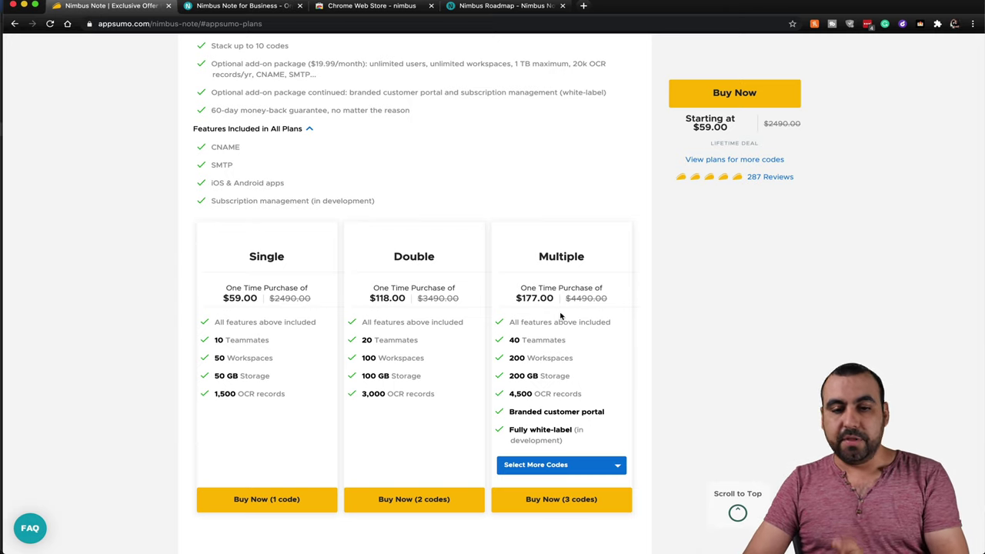
{"action": "left_click", "coordinate": [571, 464]}
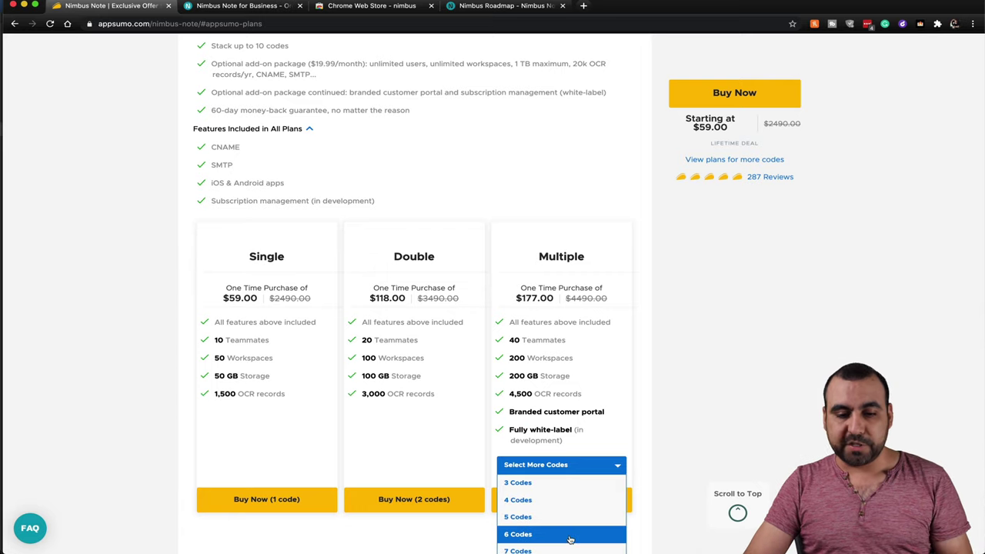
{"action": "left_click", "coordinate": [697, 382]}
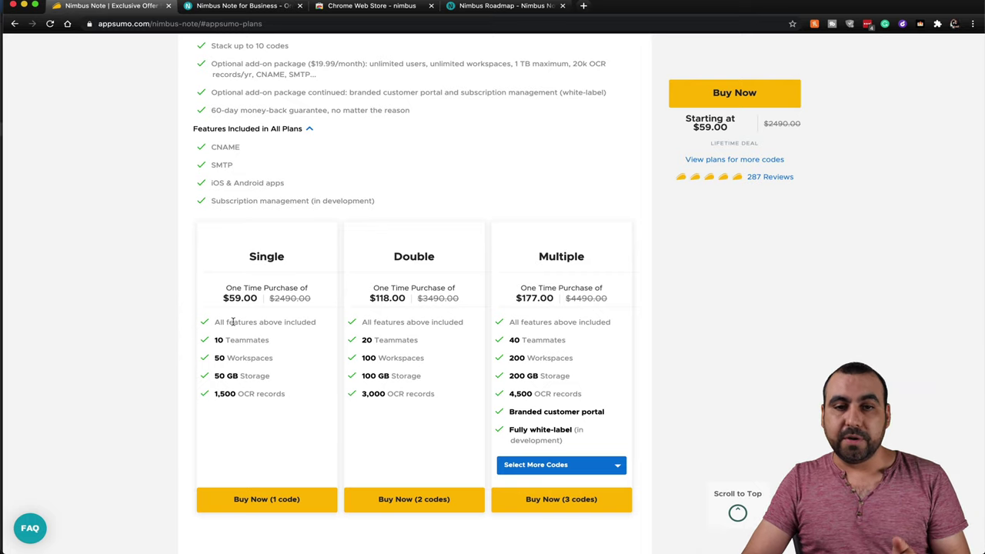
Step: Switch to Nimbus Note, title the new note "TITLE" and enter "dfsfasdfsfsd" as its first body line
{"action": "mouse_move", "coordinate": [371, 544]}
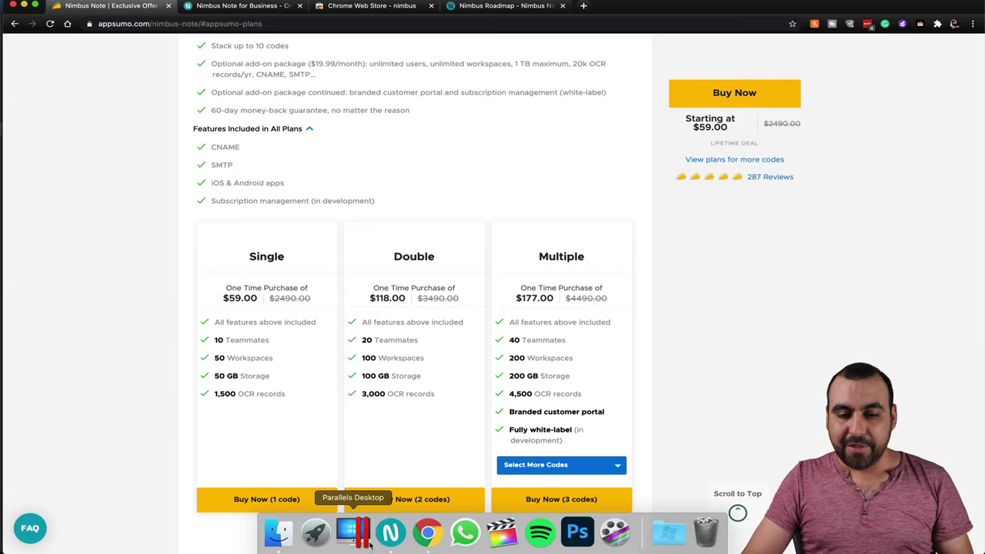
{"action": "left_click", "coordinate": [390, 533]}
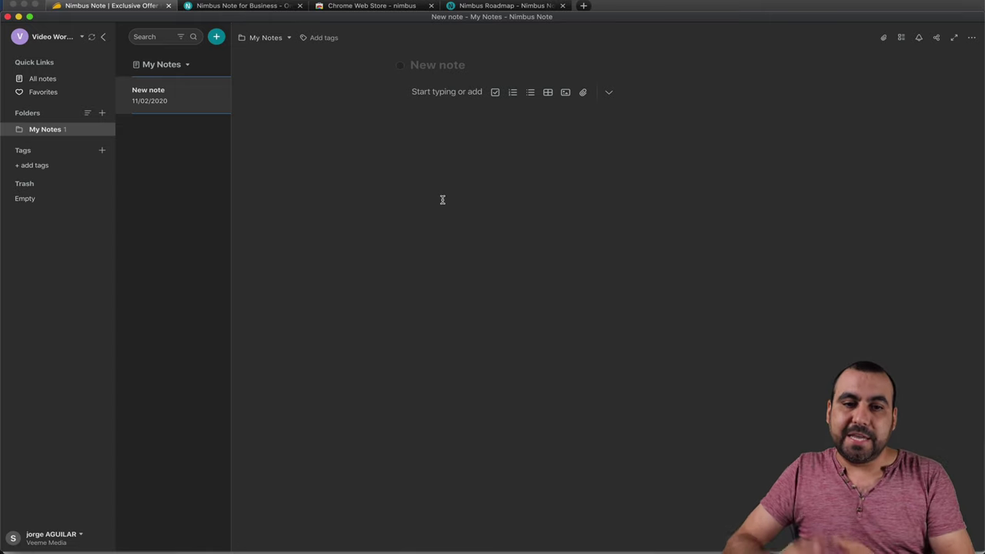
{"action": "left_click", "coordinate": [439, 65]}
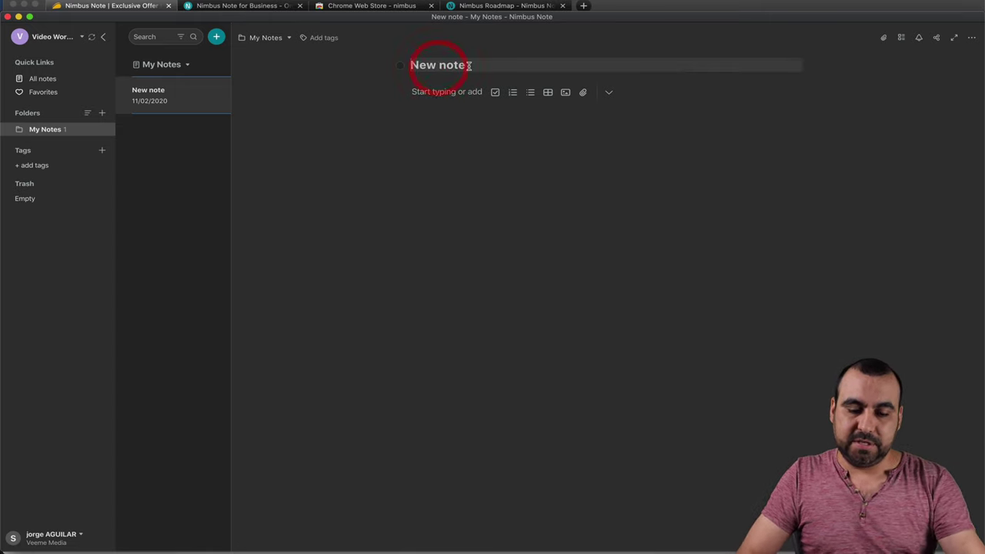
{"action": "type", "text": "TITLE"}
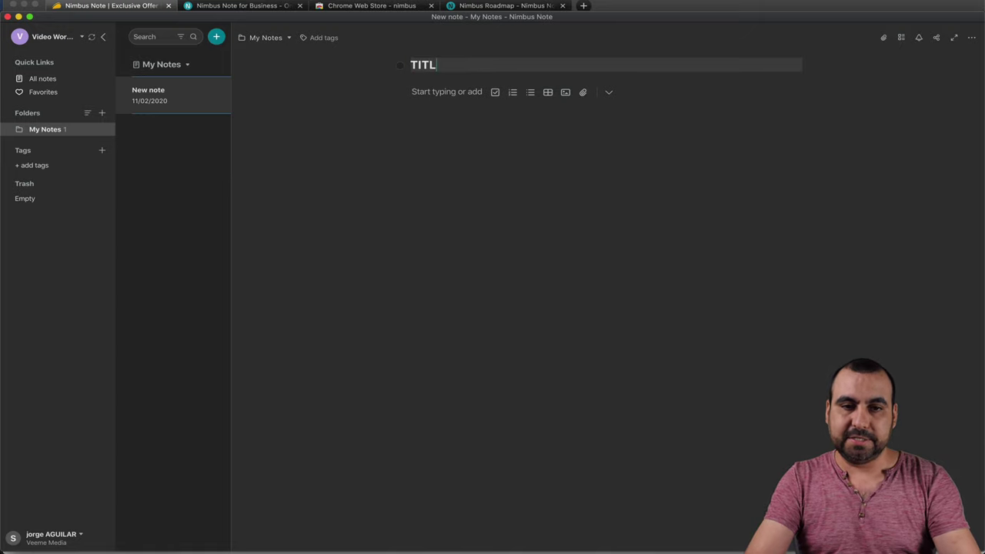
{"action": "left_click", "coordinate": [507, 166]}
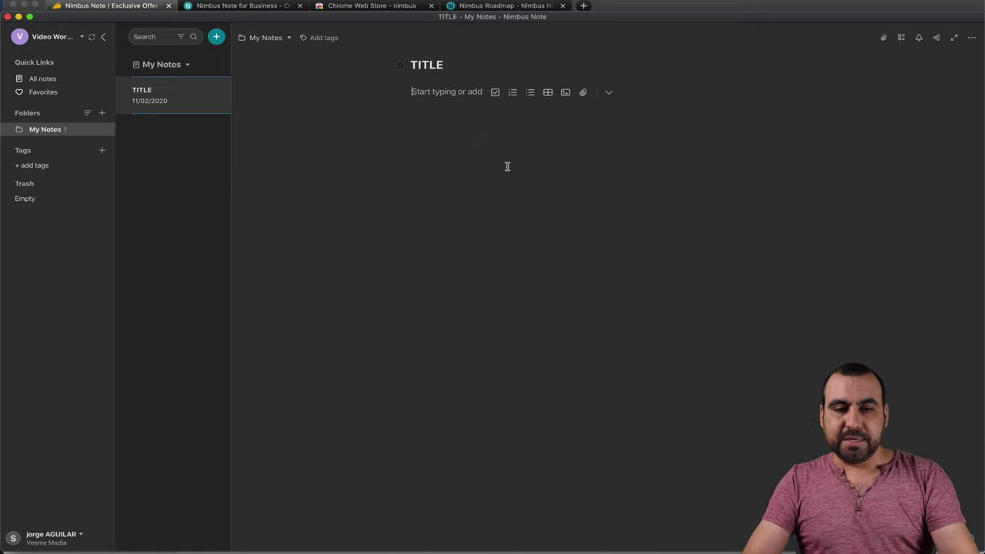
{"action": "type", "text": "dfsfasdfsfsd"}
{"action": "key", "text": "Return"}
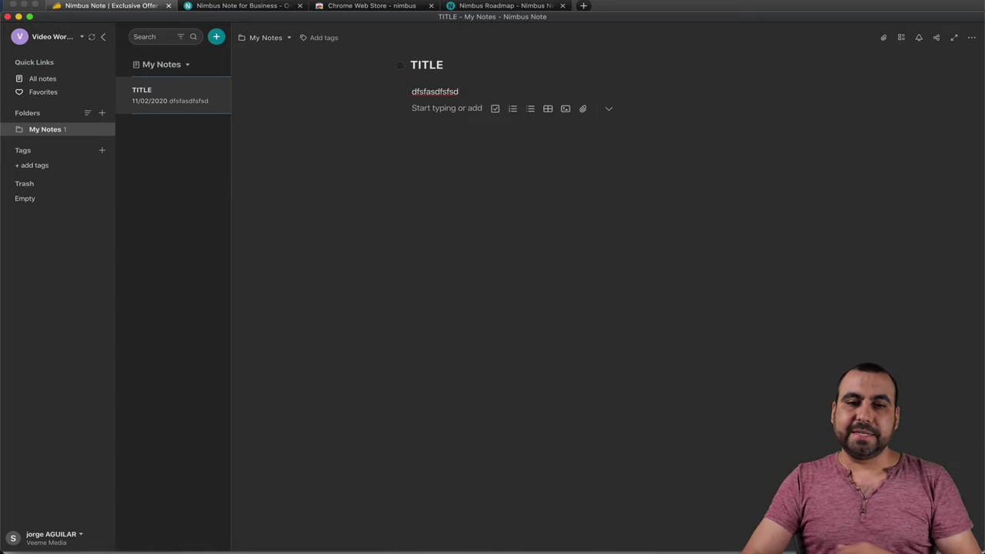
Step: Add a checklist under the body text with the items "clean room" and "clean kitchen"
{"action": "left_click", "coordinate": [495, 109]}
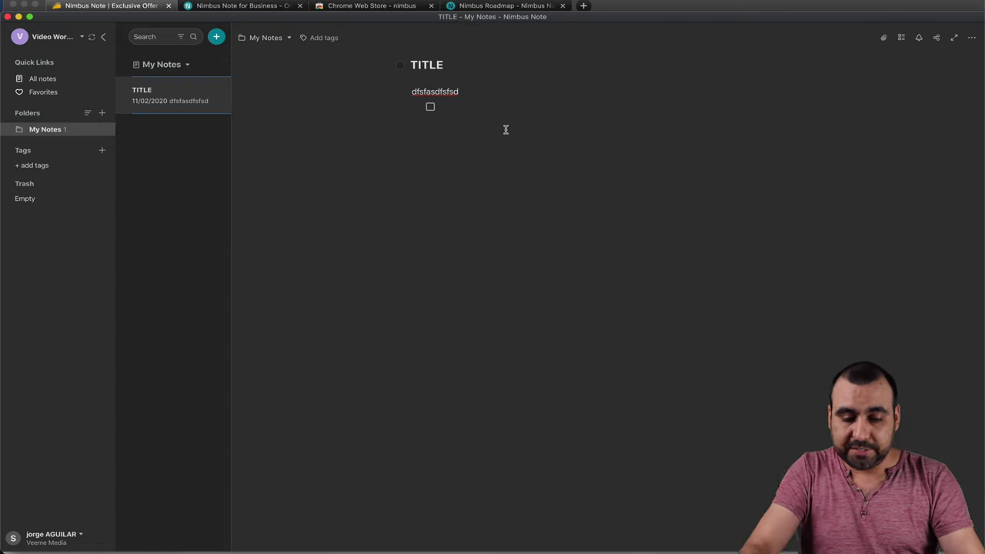
{"action": "type", "text": "clean"}
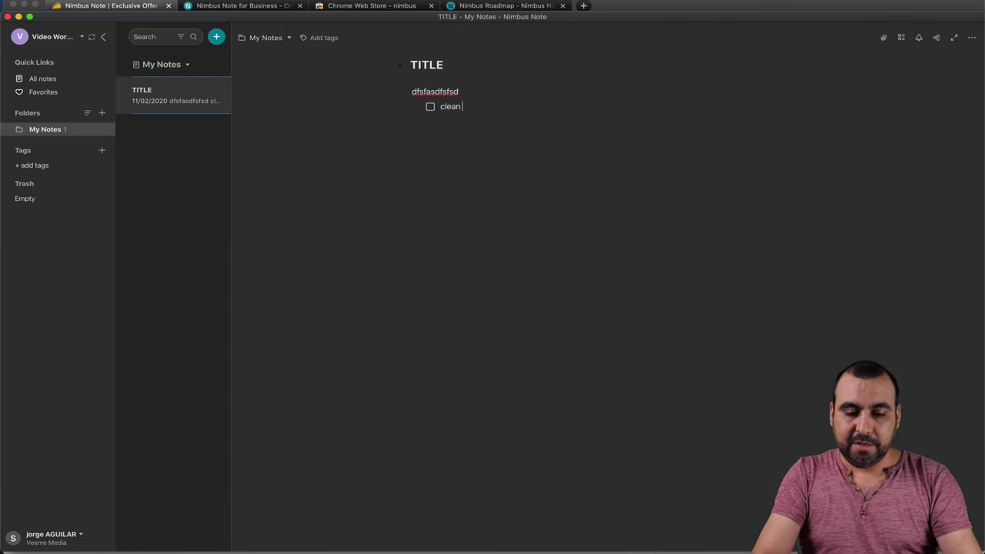
{"action": "type", "text": "m"}
{"action": "key", "text": "Return"}
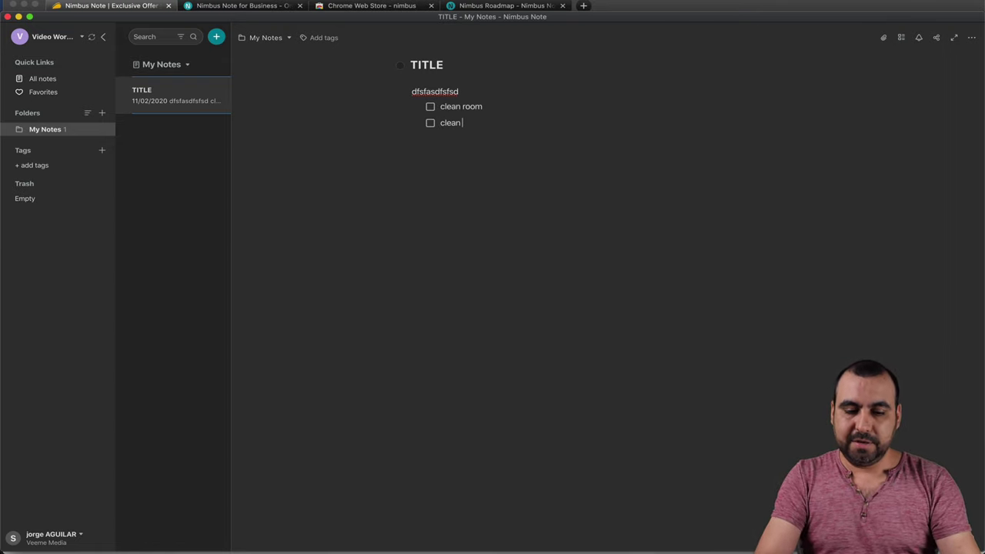
{"action": "type", "text": "clean kitchen"}
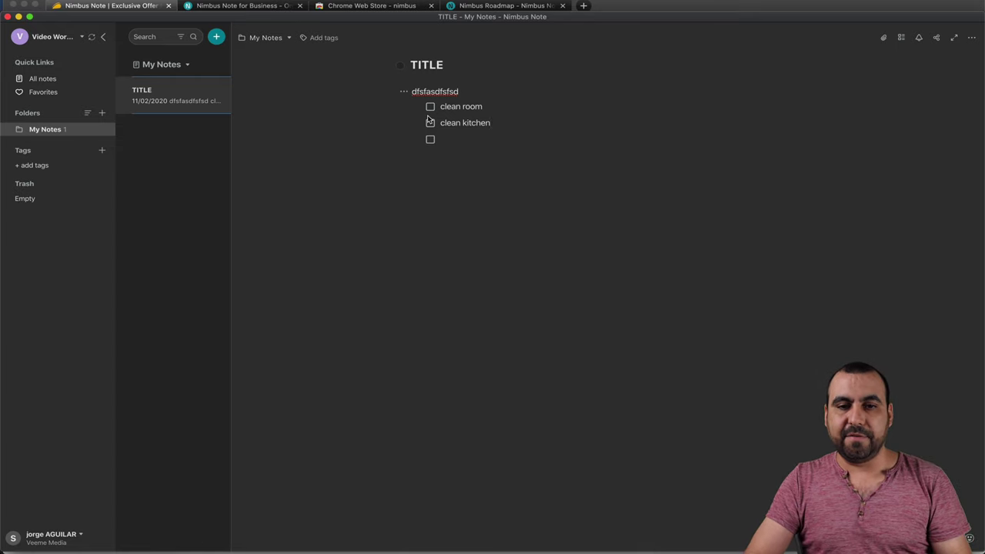
{"action": "key", "text": "Return"}
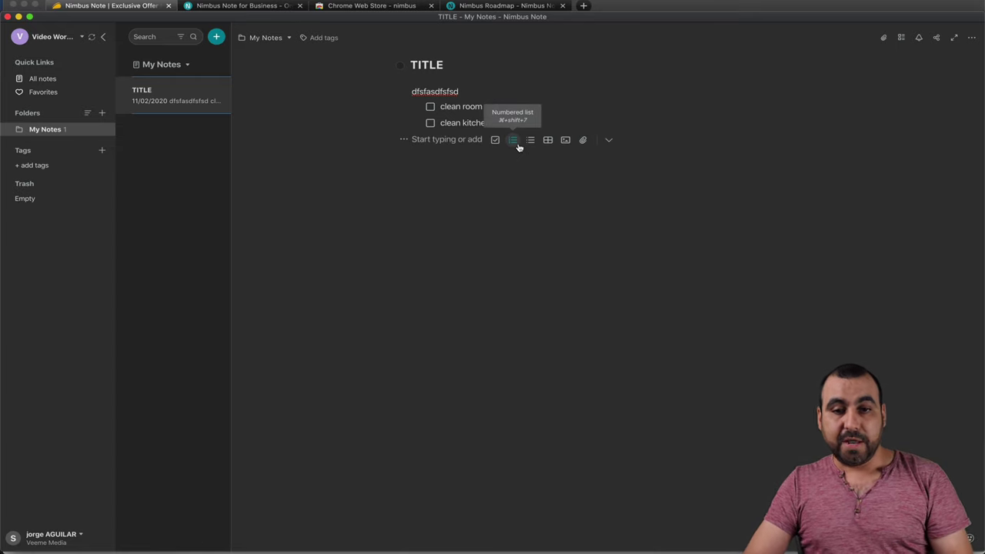
Step: Add a numbered list below the checklist with the items "sdfsdfs", "fdsfsdfs" and "sdf"
{"action": "left_click", "coordinate": [515, 145]}
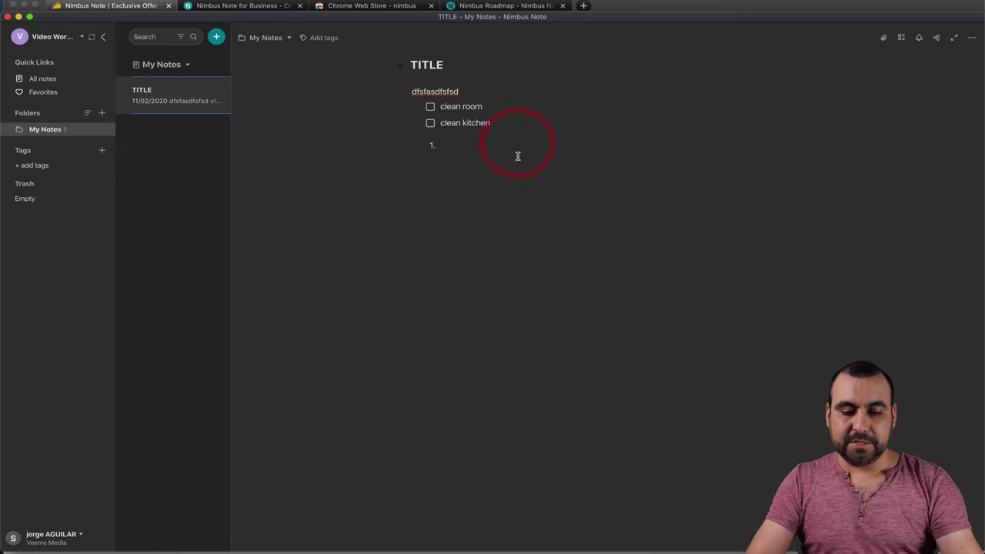
{"action": "type", "text": "sdfsdfs"}
{"action": "key", "text": "Return"}
{"action": "type", "text": "fdsfsdfs"}
{"action": "key", "text": "Return"}
{"action": "type", "text": "sdf"}
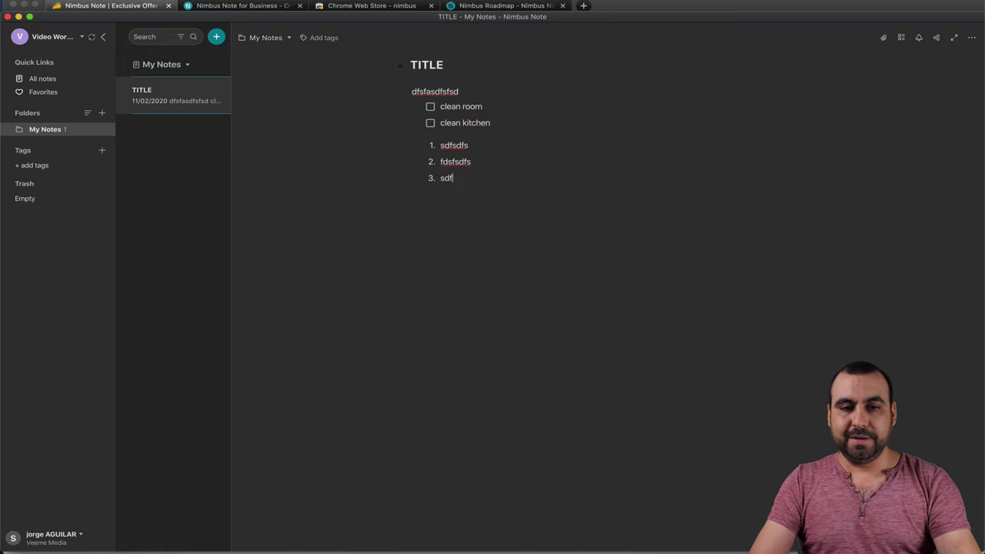
{"action": "key", "text": "Return"}
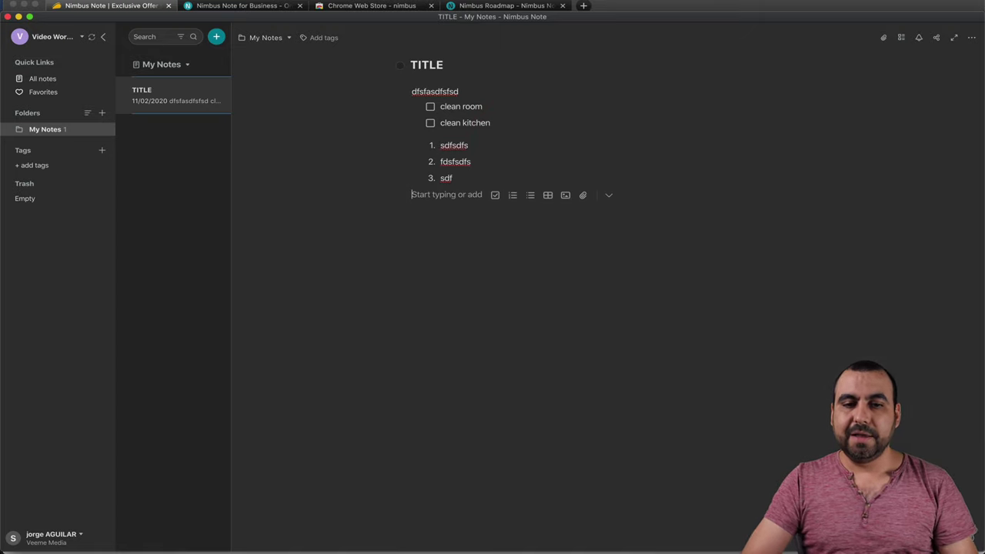
Step: Insert a table below the numbered list and enlarge it to four columns and five rows
{"action": "left_click", "coordinate": [548, 195]}
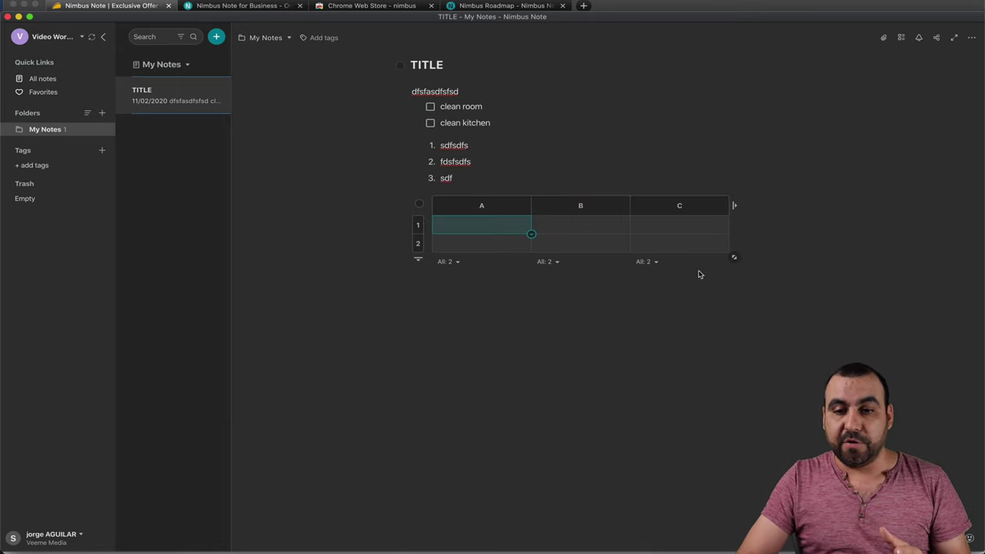
{"action": "left_click_drag", "start_coordinate": [735, 257], "coordinate": [843, 306]}
Step: Set the column type of table column A to Multiple select and open cell A1 for label entry
{"action": "left_click", "coordinate": [486, 205]}
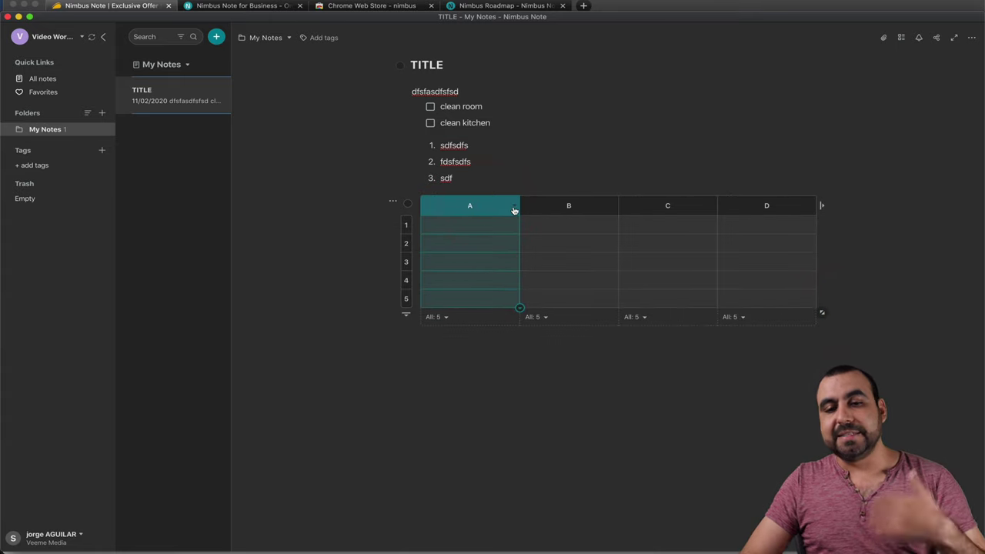
{"action": "left_click", "coordinate": [514, 206]}
{"action": "mouse_move", "coordinate": [490, 234]}
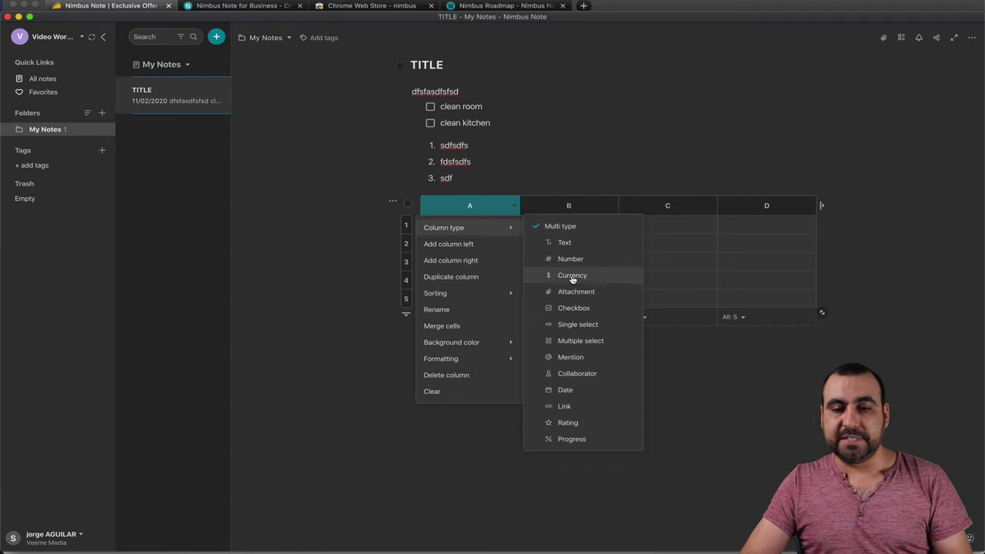
{"action": "left_click", "coordinate": [596, 340]}
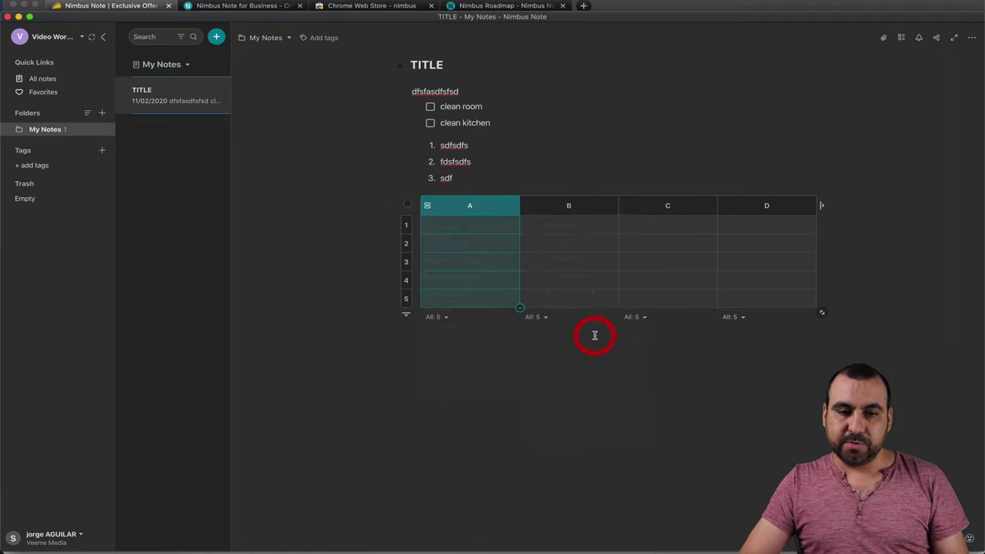
{"action": "left_click", "coordinate": [475, 230]}
{"action": "left_click", "coordinate": [474, 230]}
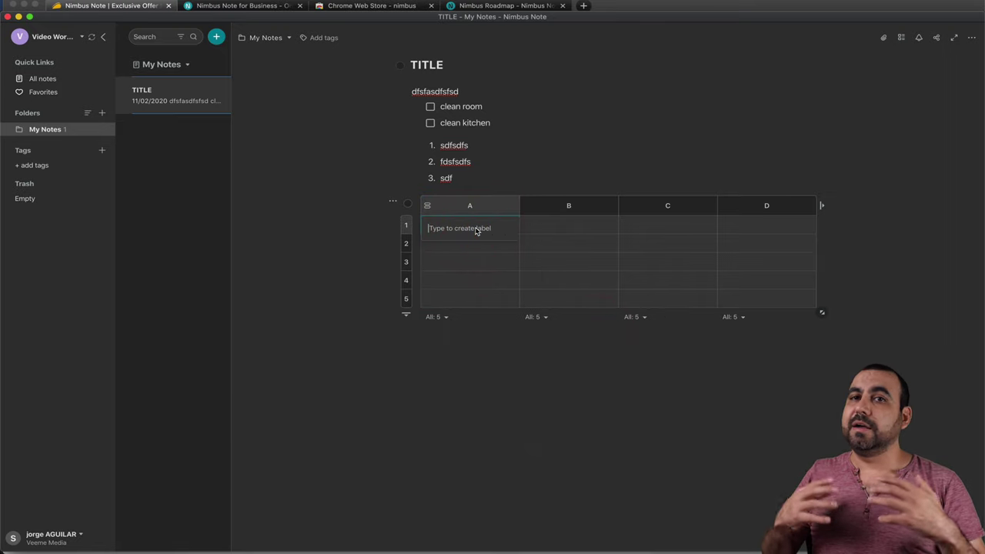
Step: Review the summary calculation options available for column A without changing the selection
{"action": "left_click", "coordinate": [513, 242]}
{"action": "left_click", "coordinate": [494, 308]}
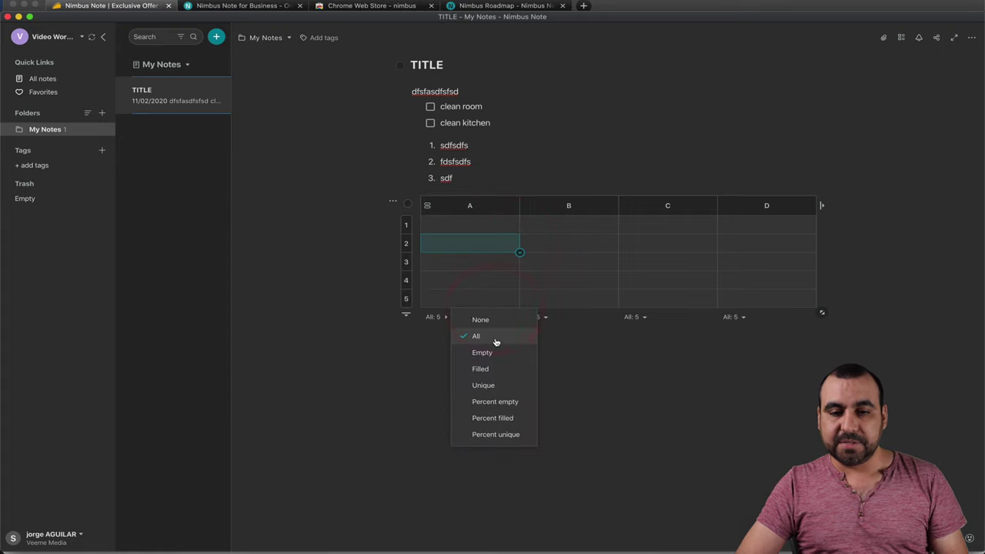
{"action": "left_click", "coordinate": [555, 265]}
Step: Change the cell type of B1 to Rating
{"action": "left_click", "coordinate": [567, 229]}
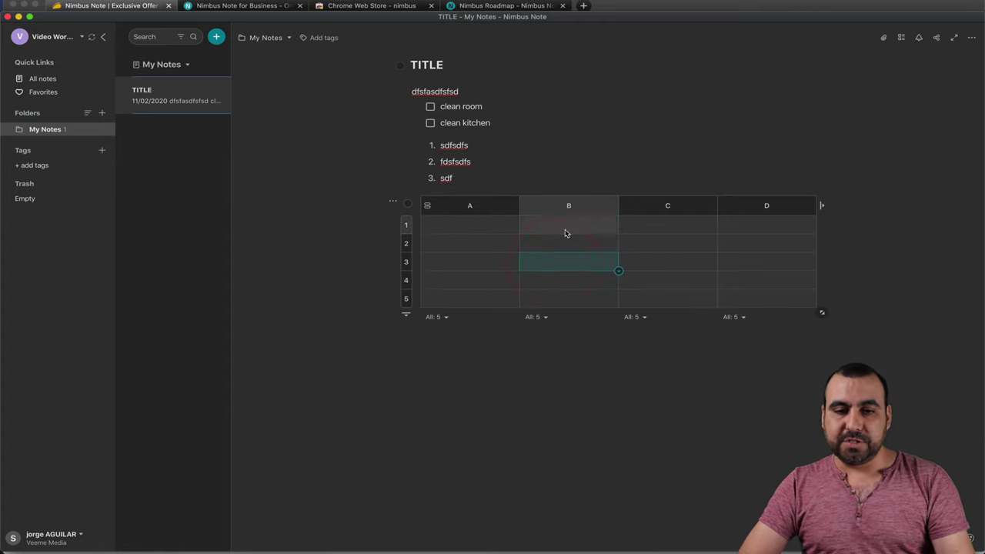
{"action": "right_click", "coordinate": [582, 232]}
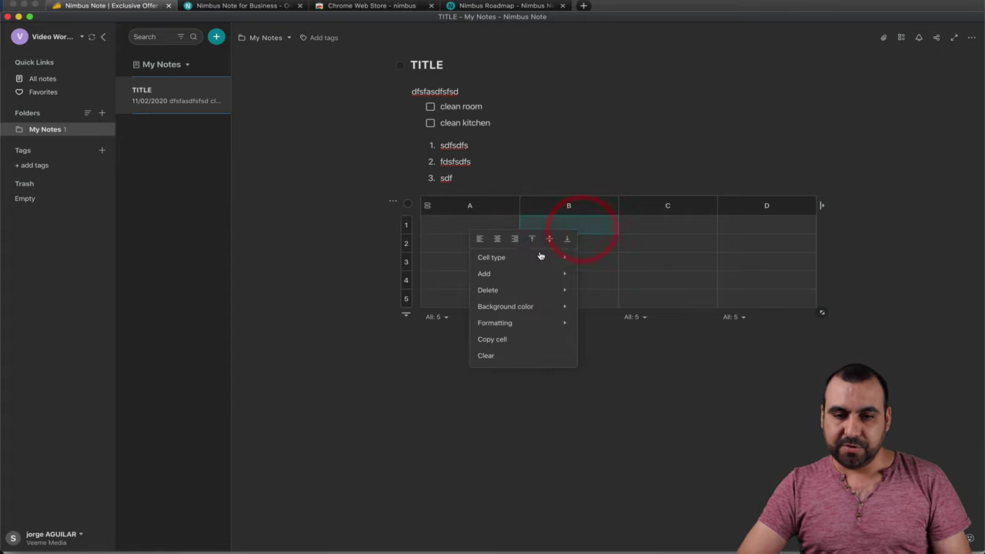
{"action": "mouse_move", "coordinate": [550, 263]}
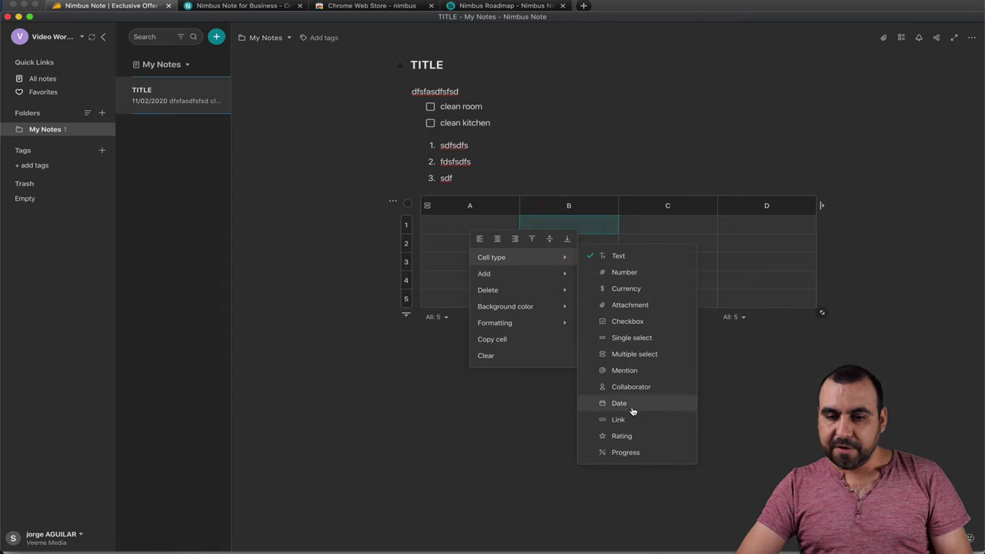
{"action": "left_click", "coordinate": [625, 436]}
Step: Change the cell type of B2 to Progress
{"action": "left_click", "coordinate": [558, 246]}
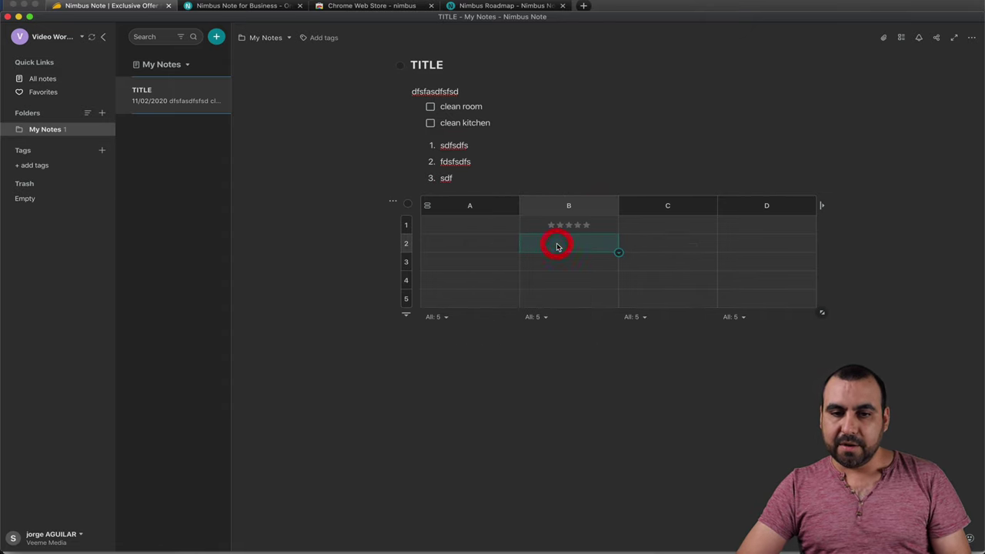
{"action": "right_click", "coordinate": [559, 247]}
{"action": "mouse_move", "coordinate": [534, 275]}
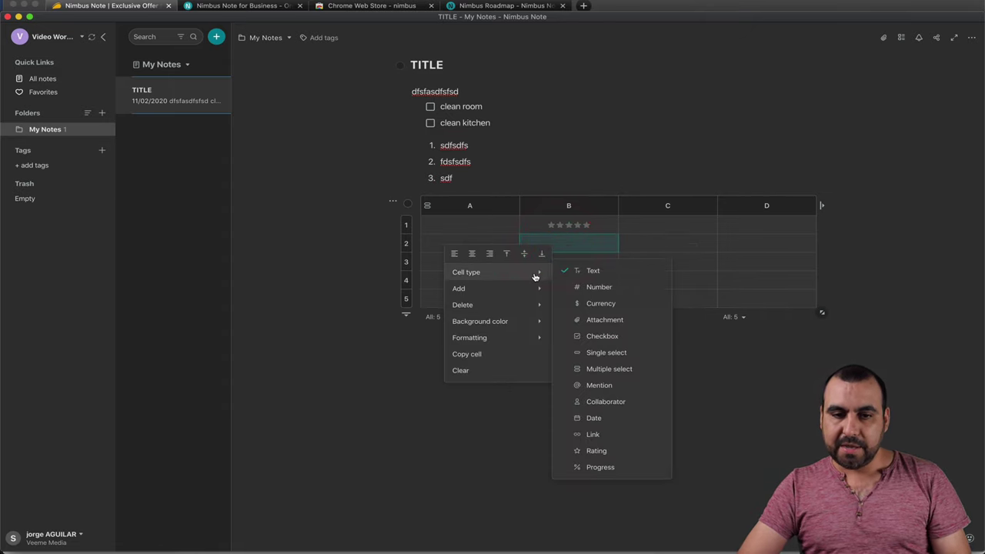
{"action": "left_click", "coordinate": [608, 466]}
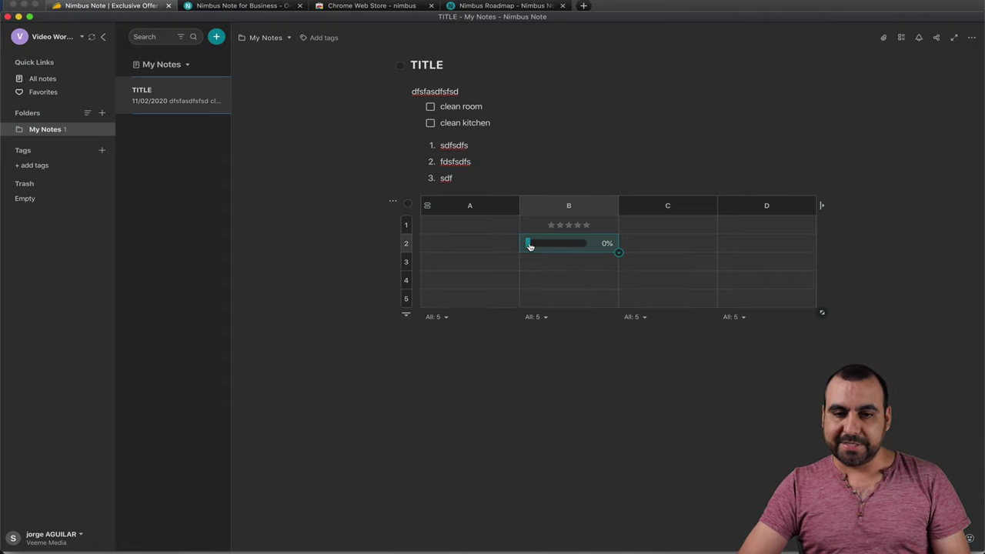
Step: Set the progress in cell B2 to 69% and give cell B1 a star rating
{"action": "left_click_drag", "start_coordinate": [529, 246], "coordinate": [568, 243]}
{"action": "left_click", "coordinate": [579, 225]}
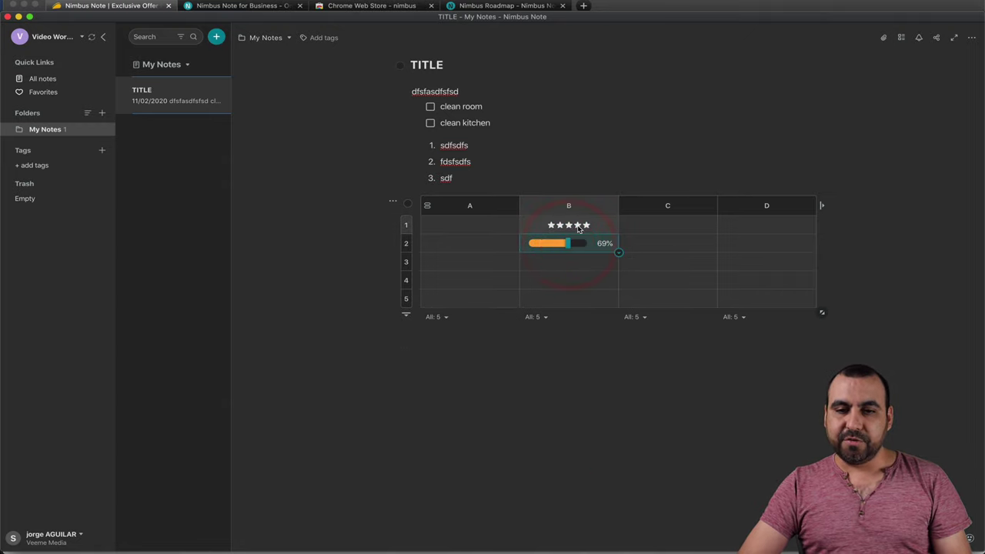
{"action": "left_click", "coordinate": [577, 226]}
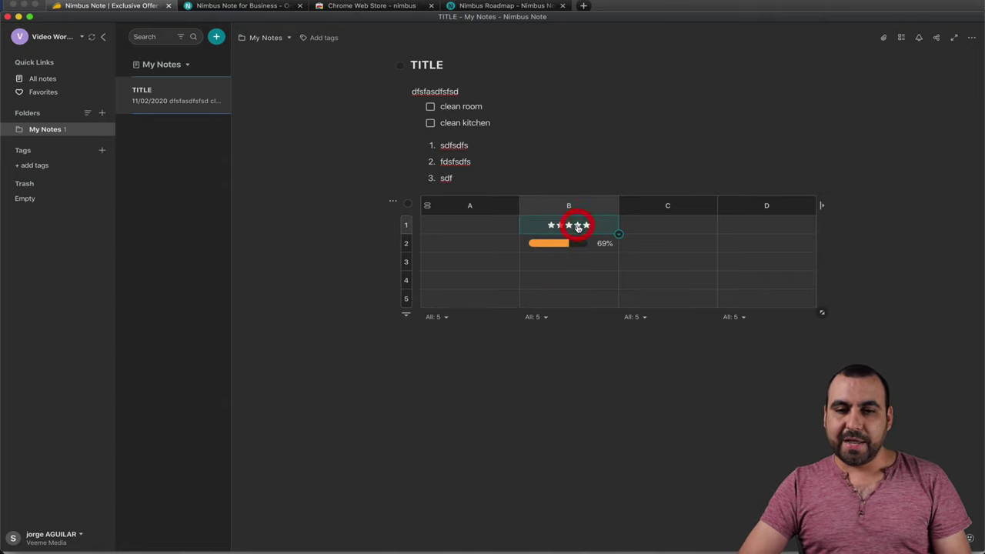
Step: Add a label with a person's first name to cell A1 of the table
{"action": "left_click", "coordinate": [473, 228]}
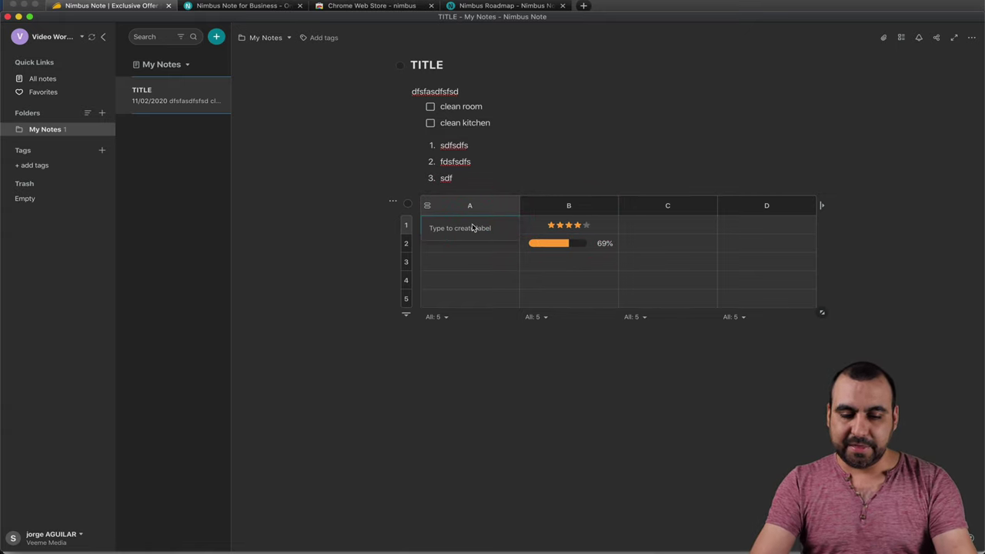
{"action": "type", "text": "Total"}
{"action": "left_click", "coordinate": [611, 286]}
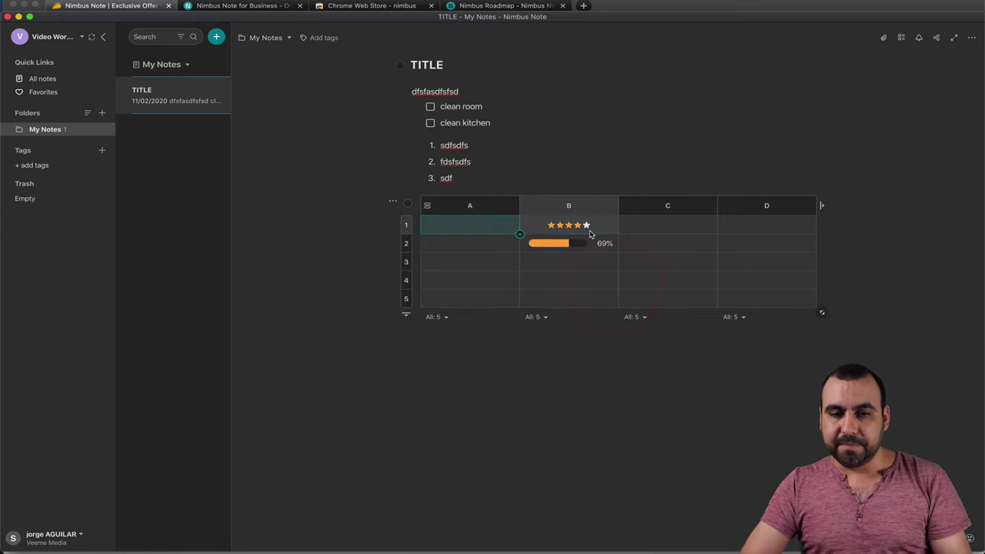
{"action": "left_click", "coordinate": [589, 231]}
{"action": "left_click", "coordinate": [479, 223]}
{"action": "type", "text": "Tom"}
{"action": "key", "text": "Return"}
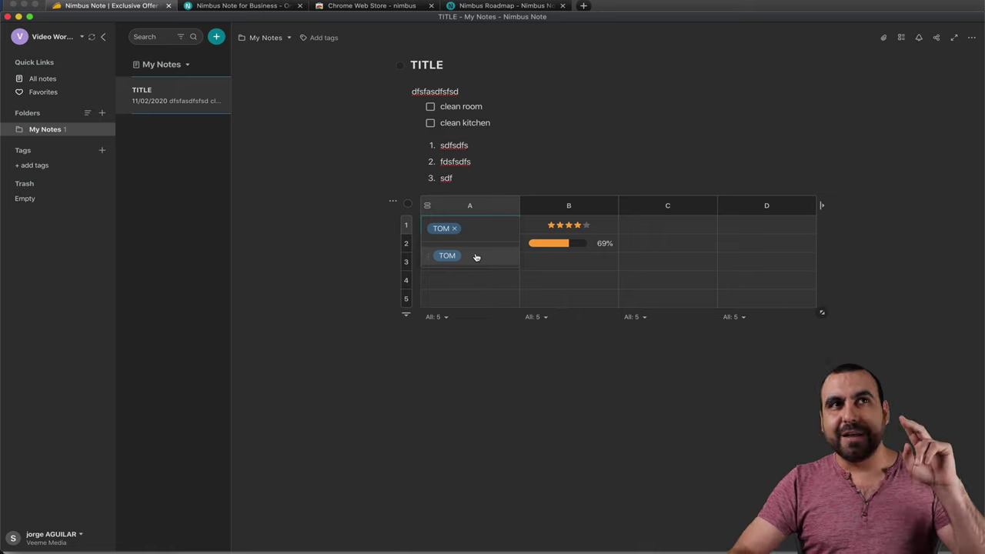
Step: Enter the same first name as plain text in cell C1
{"action": "left_click", "coordinate": [657, 226]}
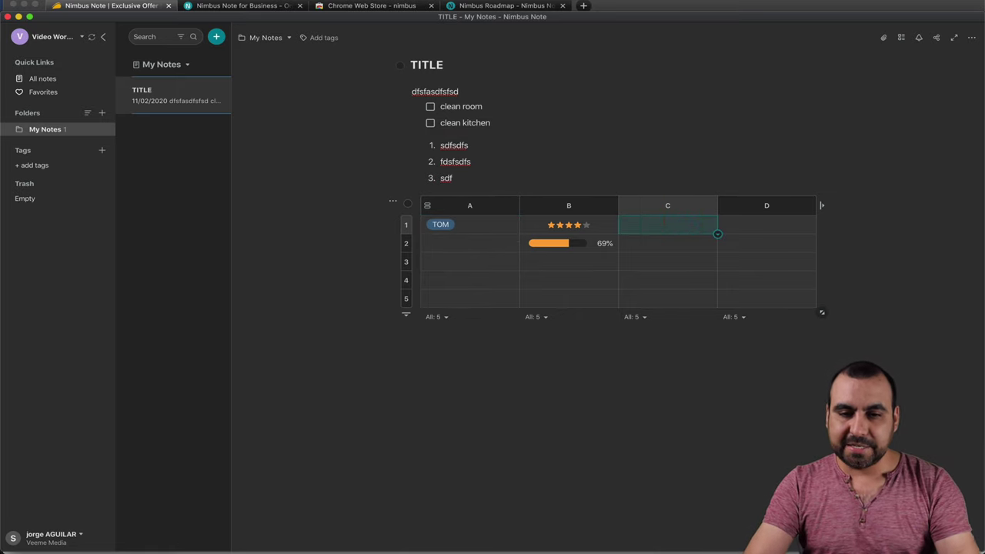
{"action": "type", "text": "TOM"}
{"action": "key", "text": "Return"}
Step: Review the saved label choices for cell A1 and the column options for column C without changing anything
{"action": "left_click", "coordinate": [486, 224]}
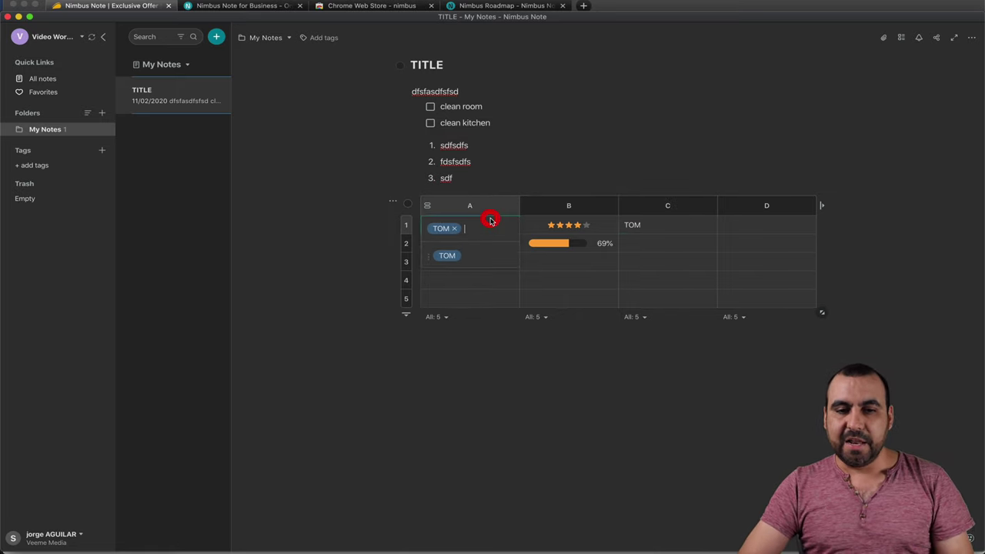
{"action": "left_click", "coordinate": [452, 256]}
{"action": "left_click", "coordinate": [461, 278]}
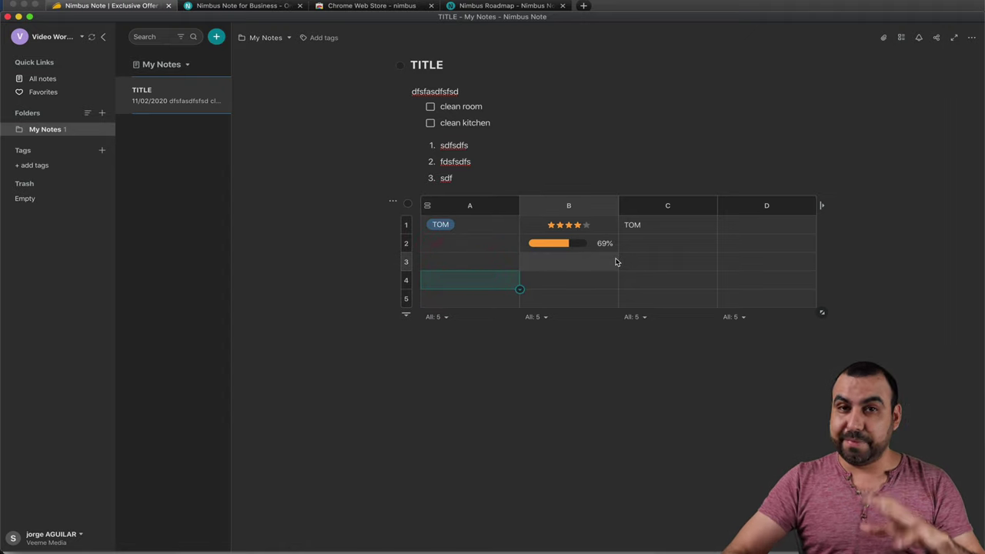
{"action": "left_click", "coordinate": [668, 207]}
{"action": "left_click", "coordinate": [711, 206]}
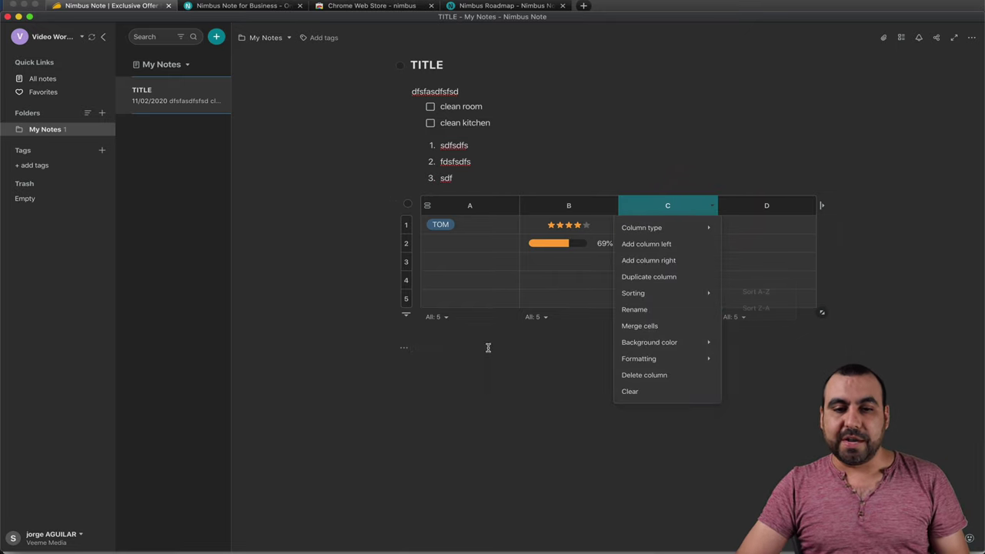
{"action": "left_click", "coordinate": [504, 384]}
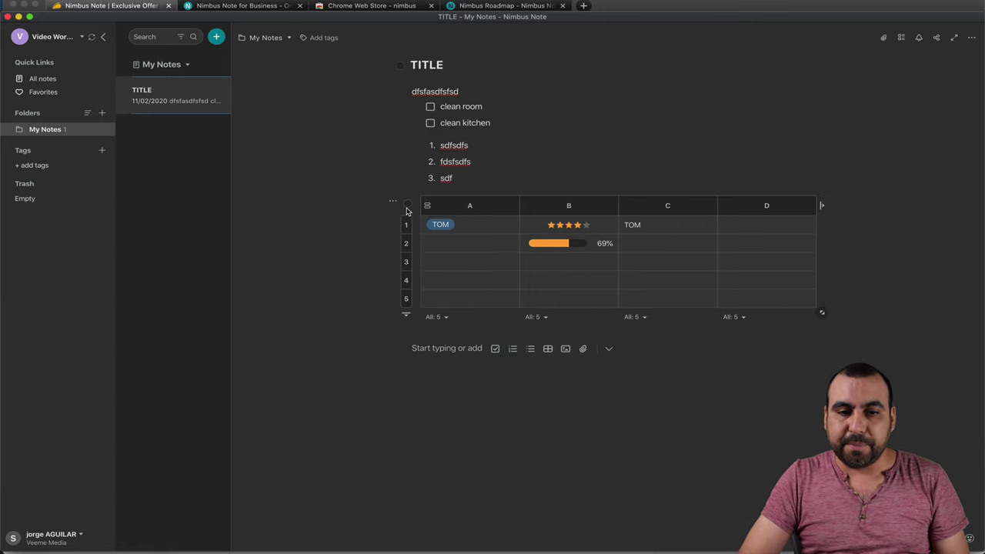
Step: Move the table beside the checklist in a two-column layout and widen the table's side
{"action": "left_click_drag", "start_coordinate": [394, 203], "coordinate": [397, 265]}
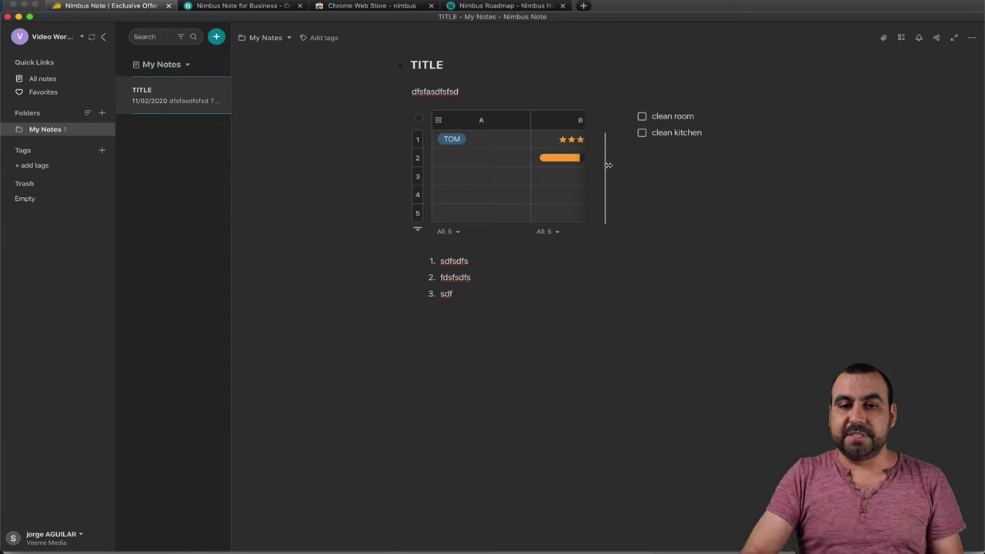
{"action": "left_click_drag", "start_coordinate": [615, 166], "coordinate": [704, 168]}
{"action": "left_click", "coordinate": [745, 169]}
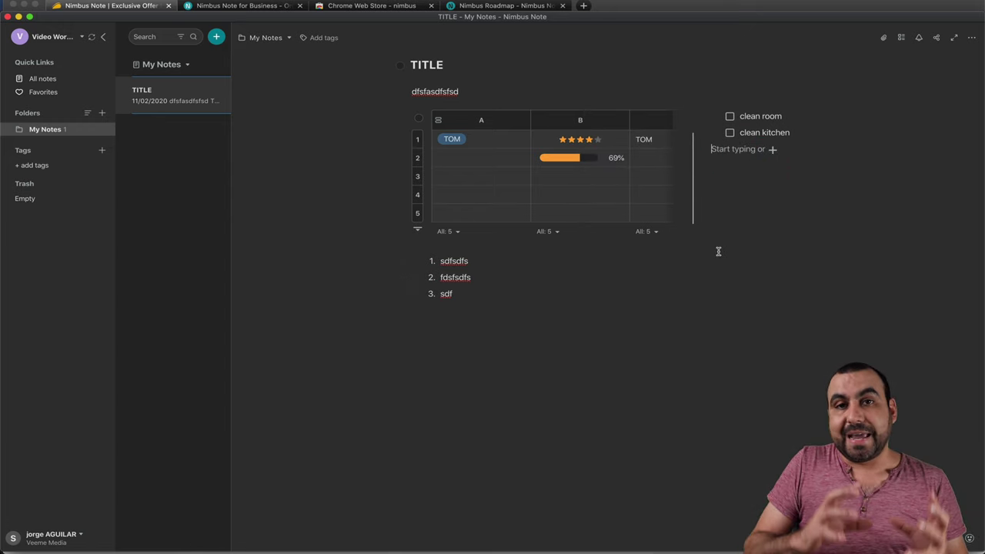
Step: Review the additional block types that can be inserted below the numbered list
{"action": "left_click", "coordinate": [545, 320]}
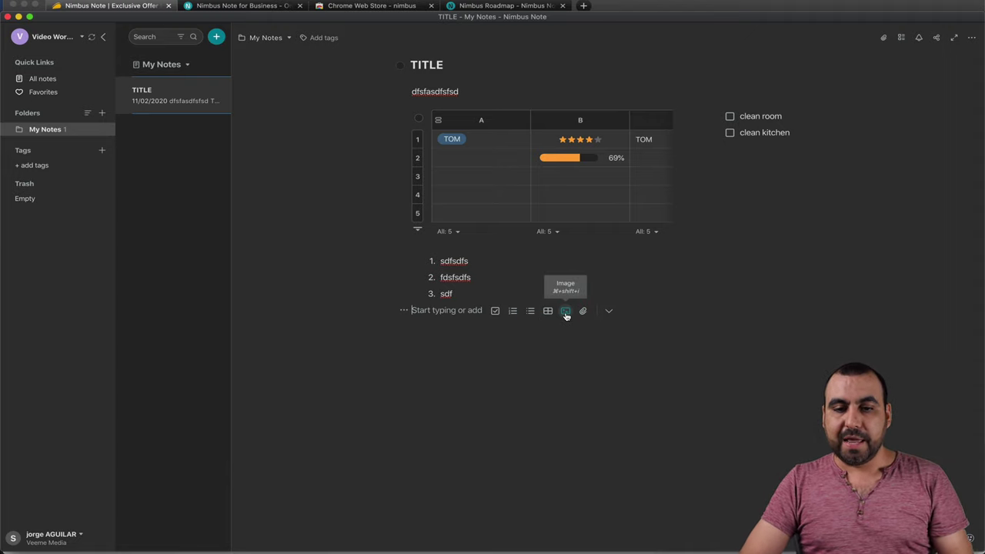
{"action": "left_click", "coordinate": [608, 312]}
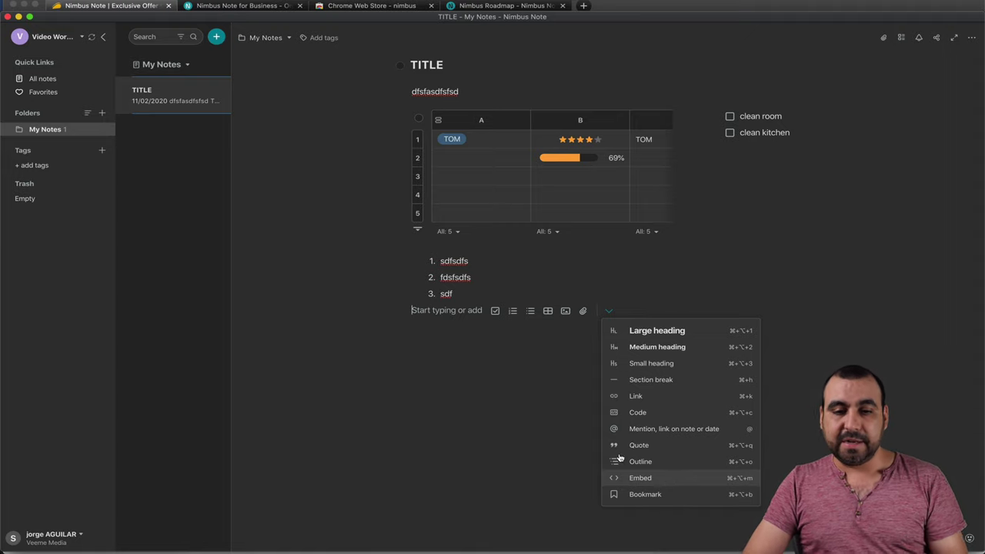
{"action": "left_click", "coordinate": [520, 391]}
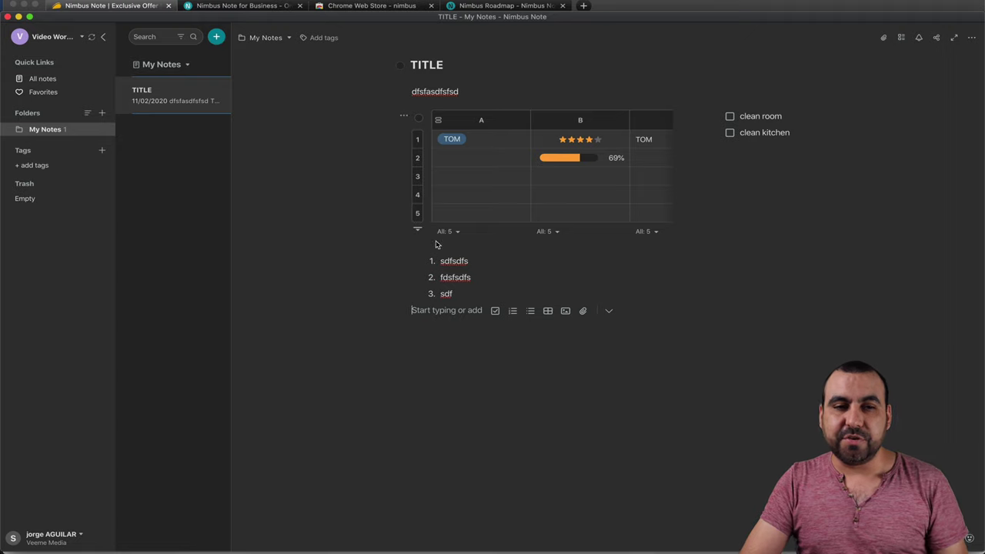
Step: Switch to Chrome and search YouTube for "saas master" in a new browser tab
{"action": "left_click", "coordinate": [120, 9]}
{"action": "left_click", "coordinate": [584, 5]}
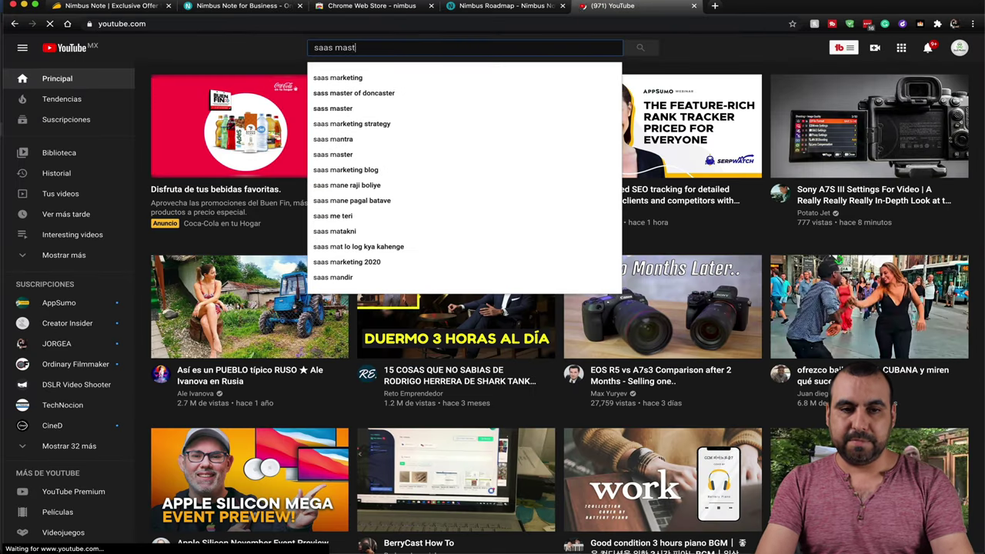
{"action": "type", "text": "er"}
{"action": "key", "text": "Return"}
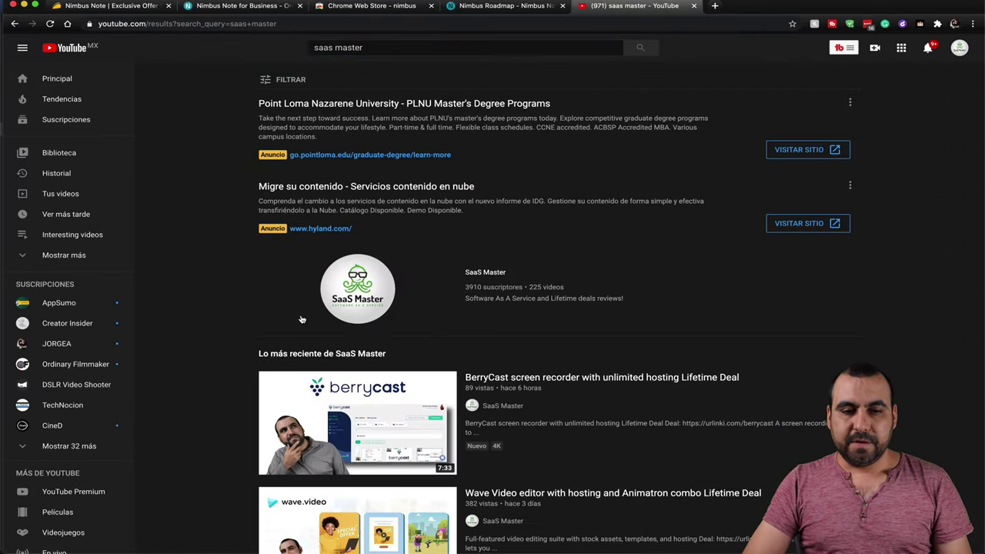
Step: Open the video "BerryCast screen recorder with unlimited hosting Lifetime Deal" and copy its URL
{"action": "left_click", "coordinate": [347, 422]}
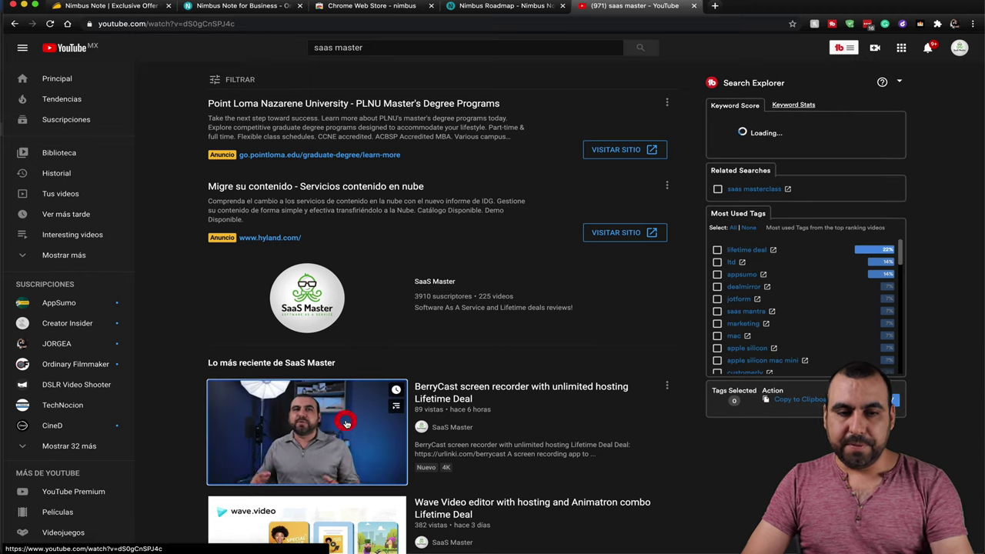
{"action": "left_click", "coordinate": [297, 23]}
{"action": "key", "text": "super+c"}
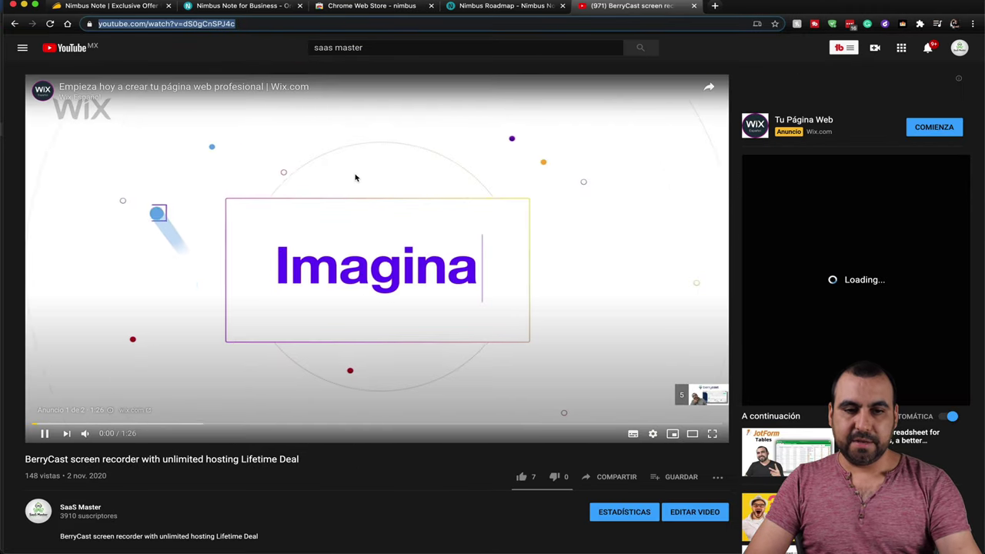
{"action": "left_click", "coordinate": [356, 180]}
Step: Switch to Nimbus Note and insert the copied YouTube link below the numbered list as an embed
{"action": "mouse_move", "coordinate": [427, 537]}
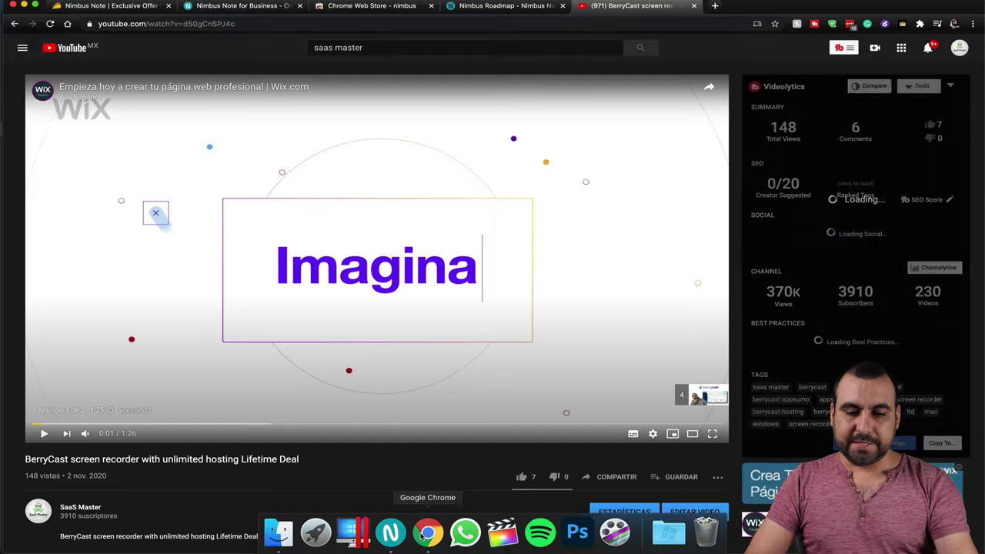
{"action": "left_click", "coordinate": [391, 532]}
{"action": "key", "text": "super+v"}
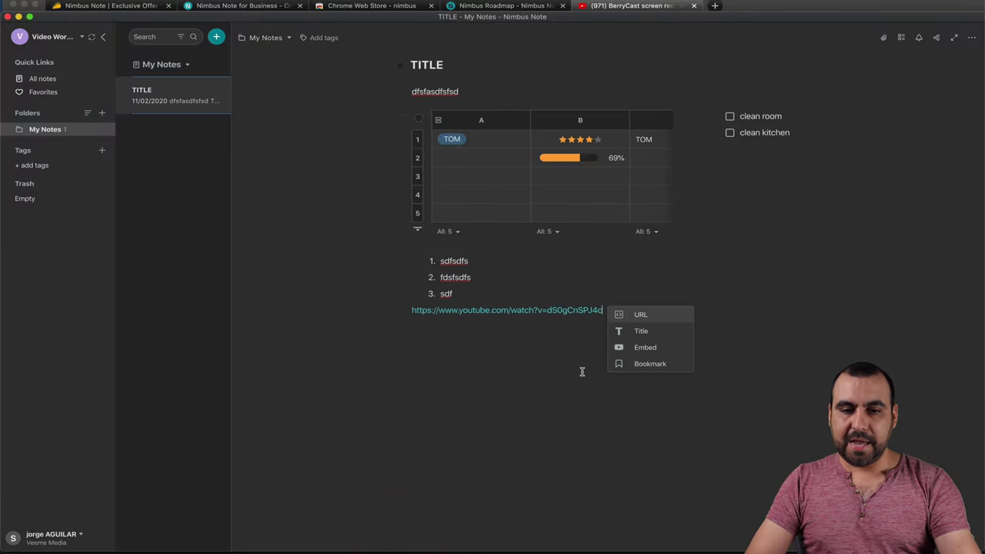
{"action": "left_click", "coordinate": [669, 348]}
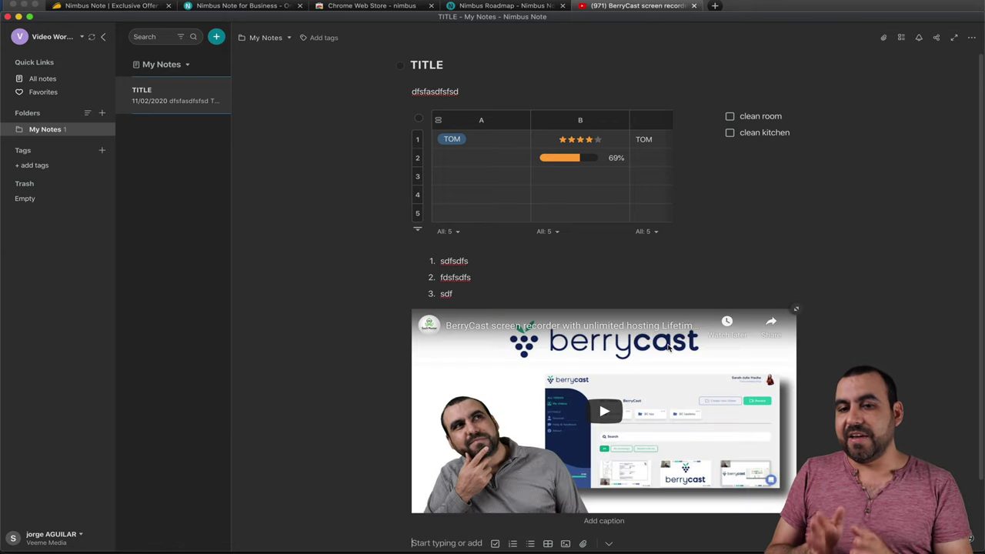
Step: Review the block types available below the embedded video and the note's reminder options without setting a reminder
{"action": "scroll", "coordinate": [608, 420], "scroll_direction": "down", "scroll_amount": 2}
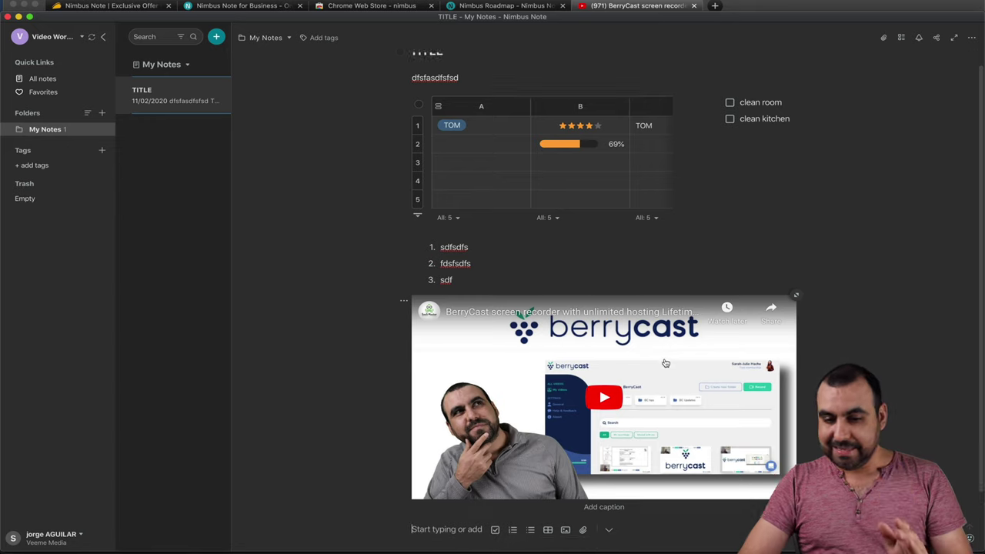
{"action": "scroll", "coordinate": [616, 476], "scroll_direction": "down", "scroll_amount": 2}
{"action": "left_click", "coordinate": [608, 462]}
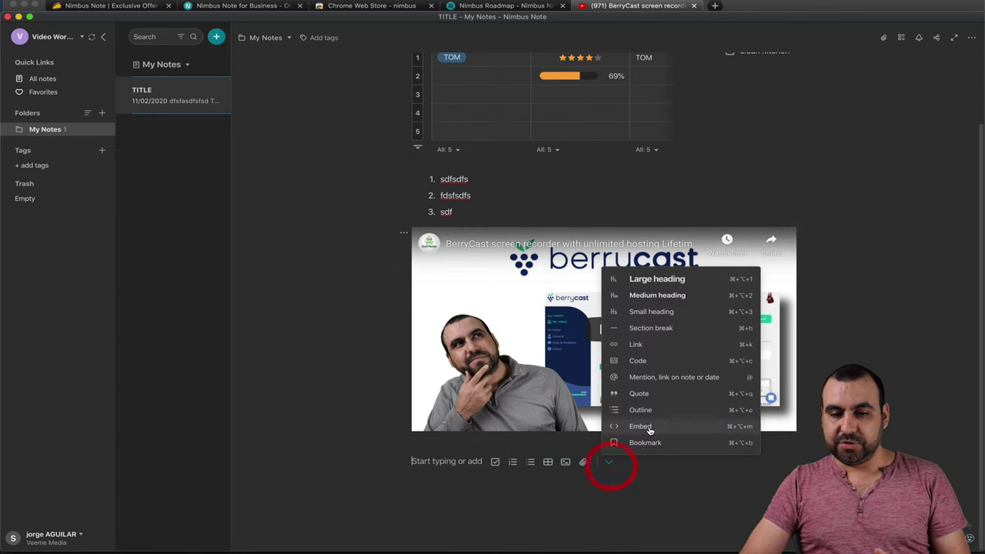
{"action": "left_click", "coordinate": [642, 481]}
{"action": "scroll", "coordinate": [662, 481], "scroll_direction": "up", "scroll_amount": 3}
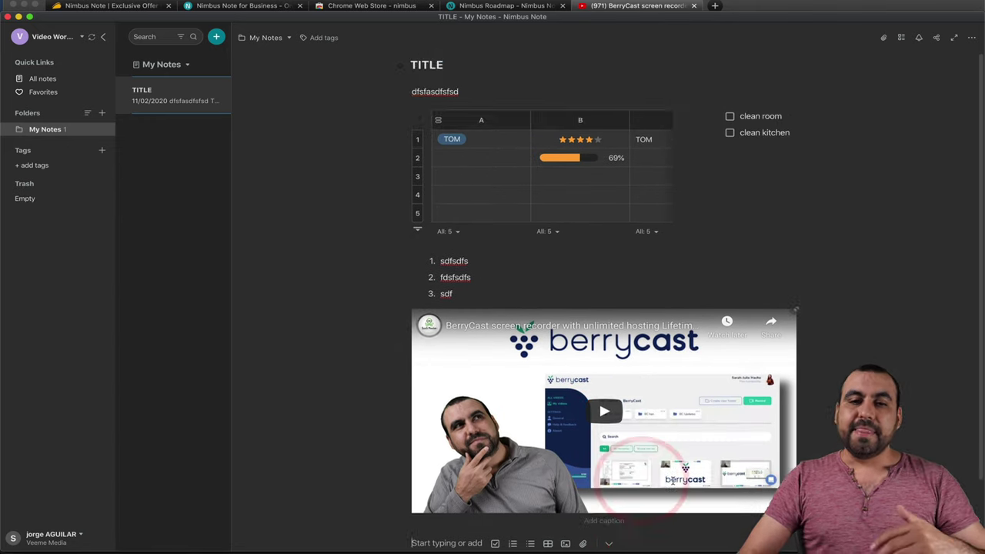
{"action": "left_click", "coordinate": [921, 37]}
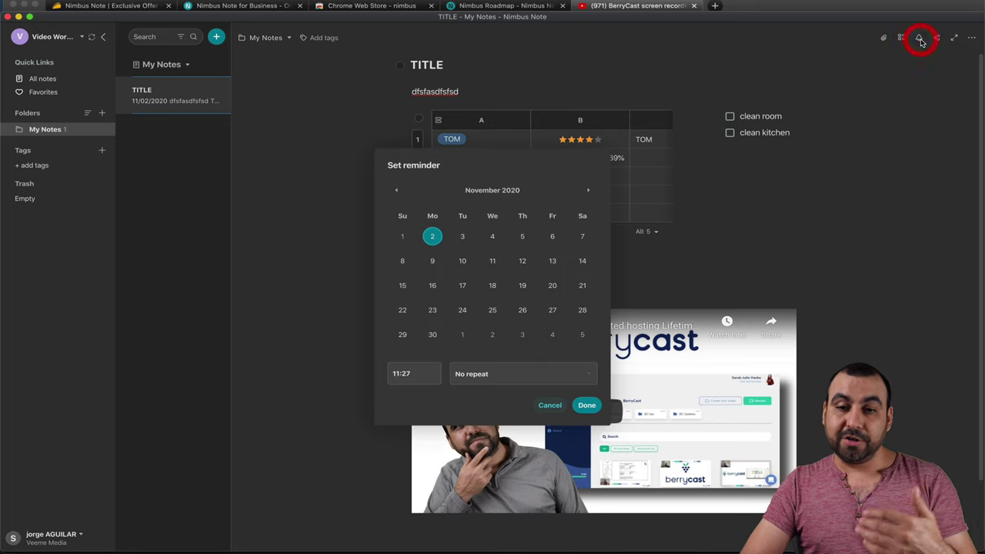
{"action": "left_click", "coordinate": [550, 405]}
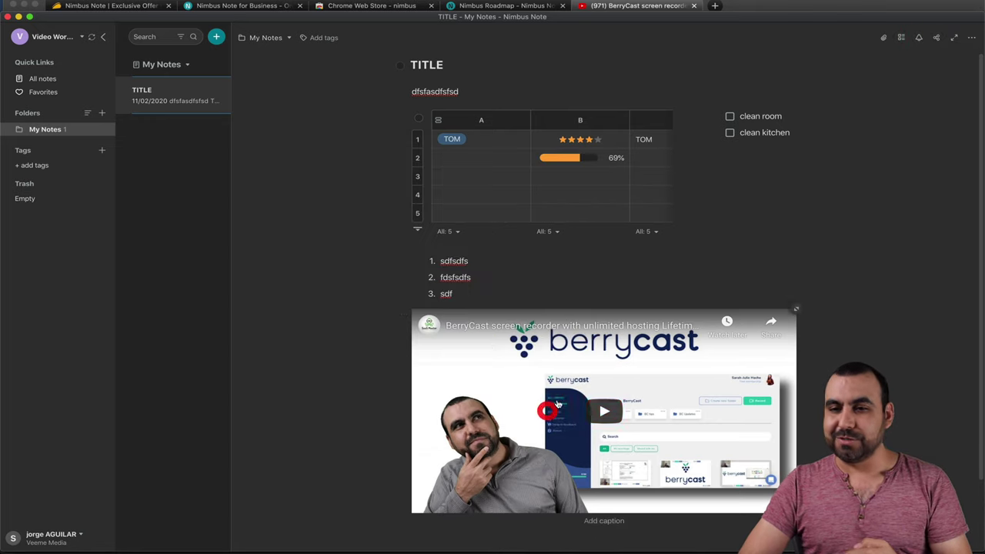
Step: Share the note with a public link and view its embed code version
{"action": "left_click", "coordinate": [937, 39]}
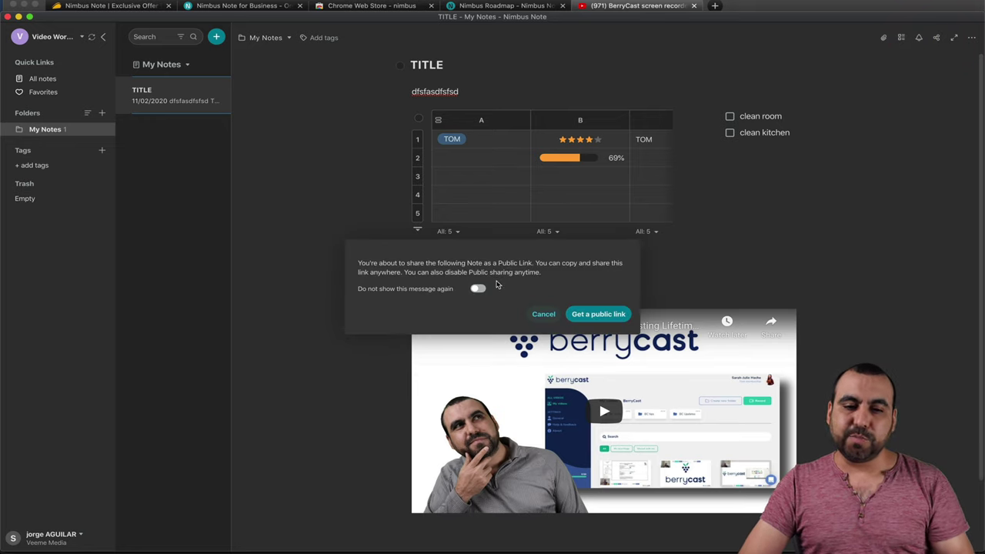
{"action": "left_click", "coordinate": [591, 314]}
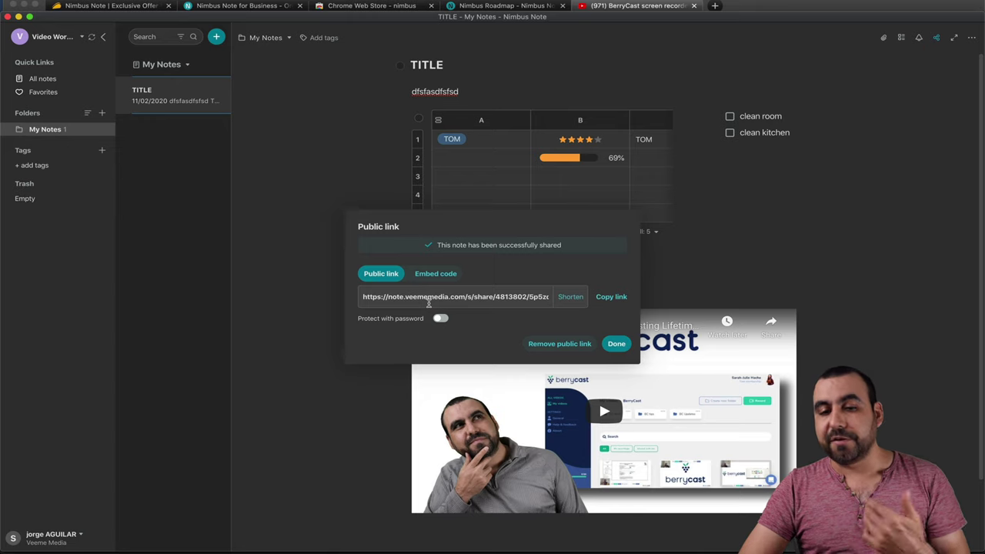
{"action": "left_click", "coordinate": [436, 275]}
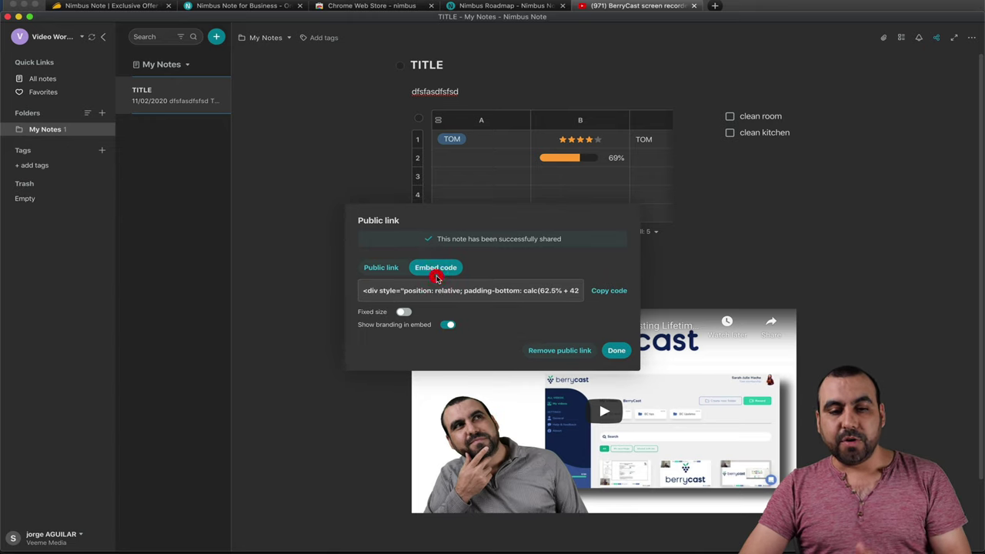
{"action": "left_click", "coordinate": [381, 269]}
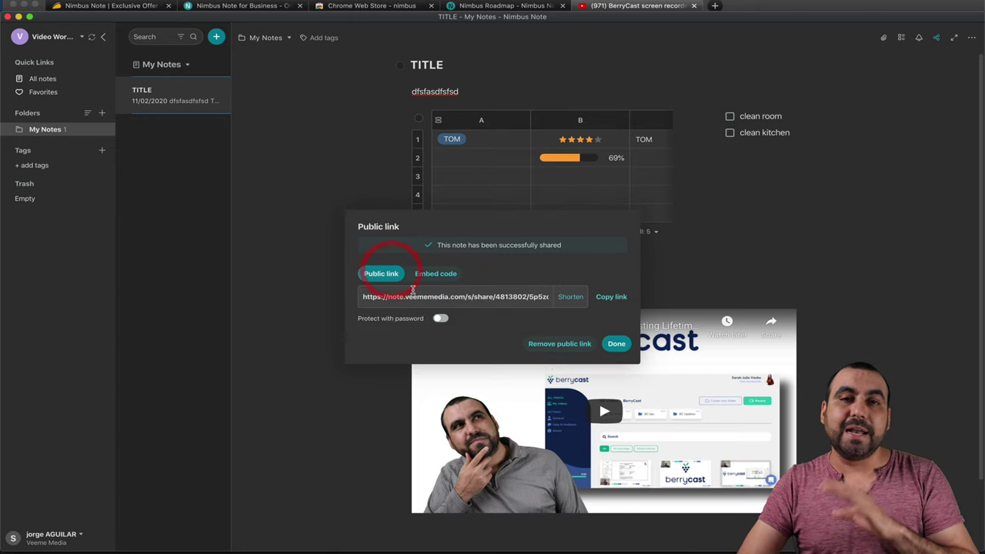
Step: Shorten the note's public link and switch to an incognito Chrome window to open the short link
{"action": "left_click", "coordinate": [571, 298]}
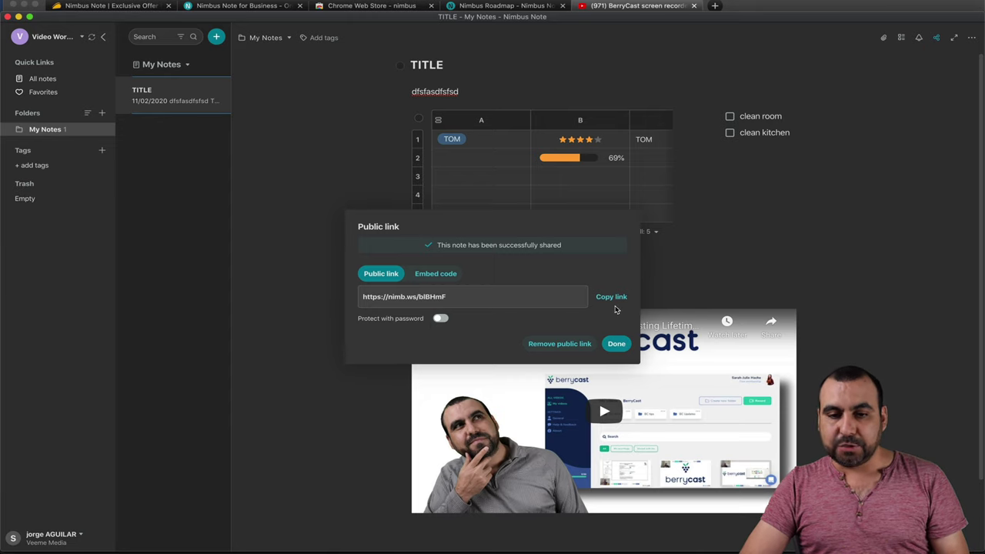
{"action": "left_click", "coordinate": [753, 5]}
{"action": "key", "text": "super+shift+n"}
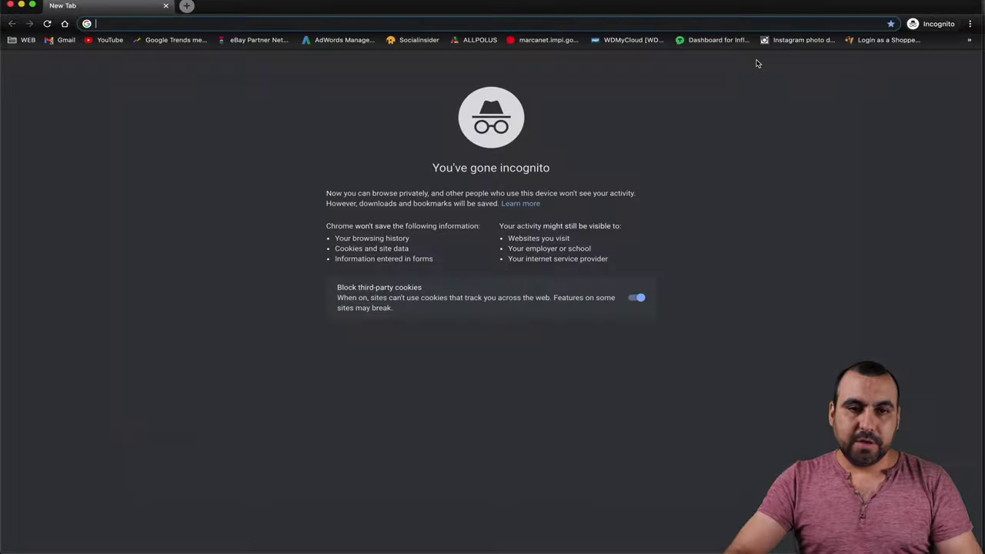
{"action": "type", "text": "https://nimb.ws/bIBHmF"}
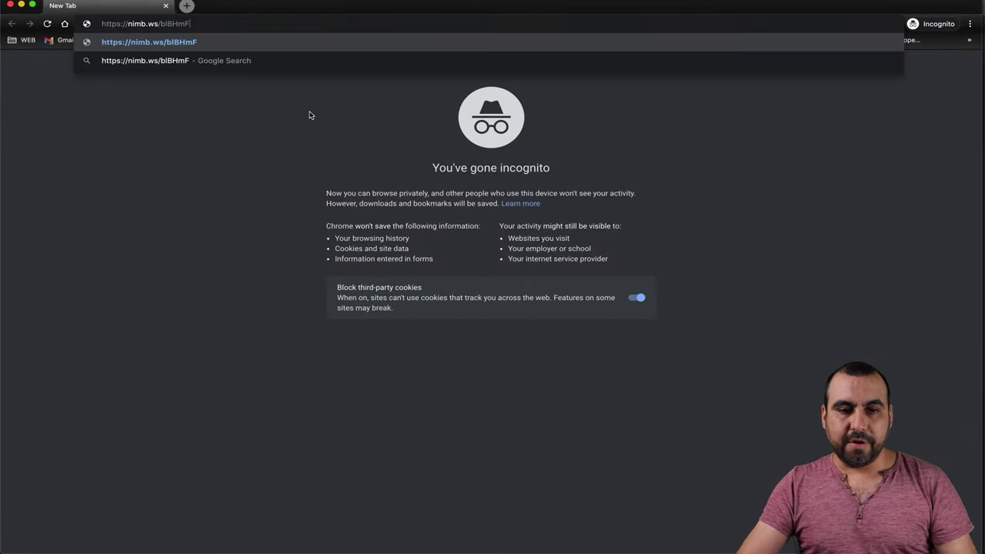
{"action": "key", "text": "Return"}
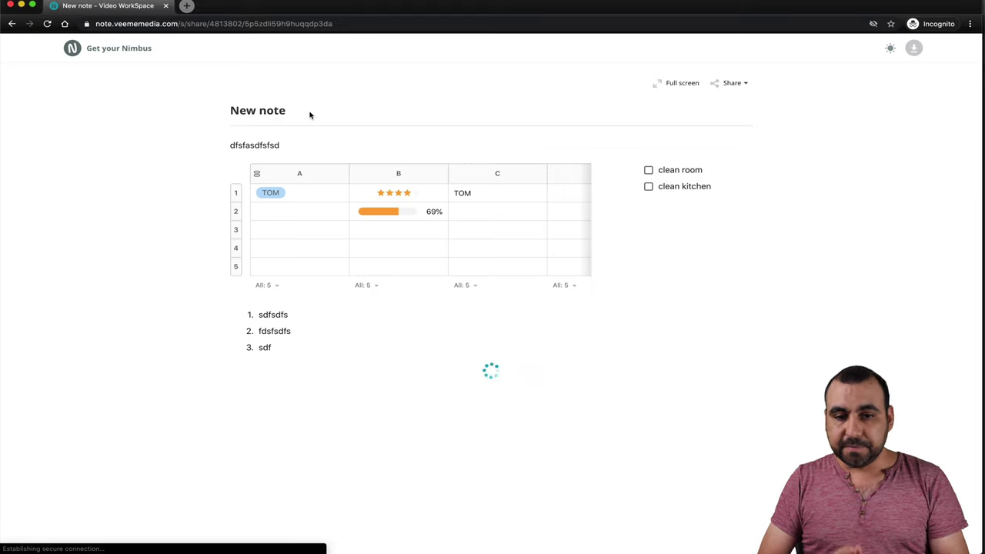
Step: Check the body text and title of the shared note on its public page
{"action": "left_click_drag", "start_coordinate": [227, 147], "coordinate": [277, 145]}
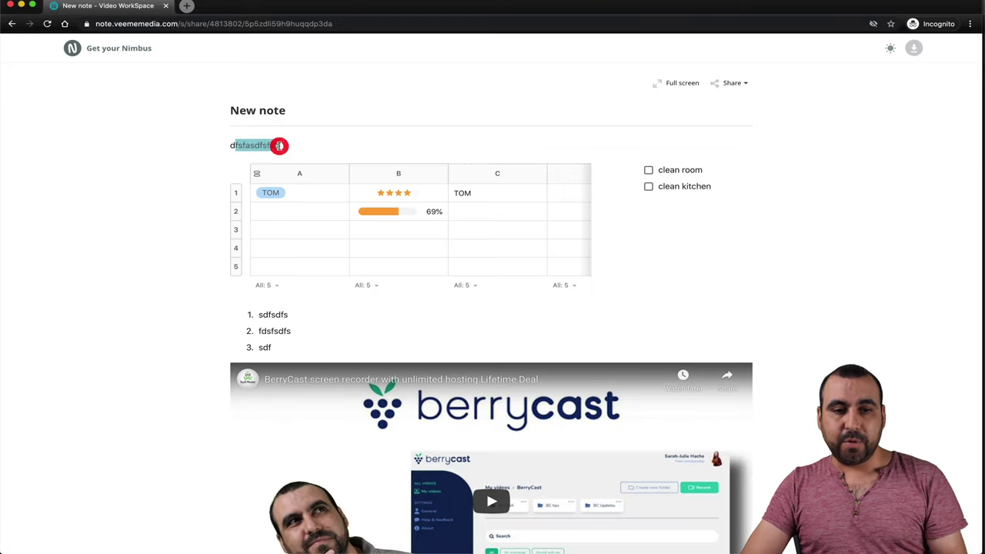
{"action": "left_click", "coordinate": [264, 106]}
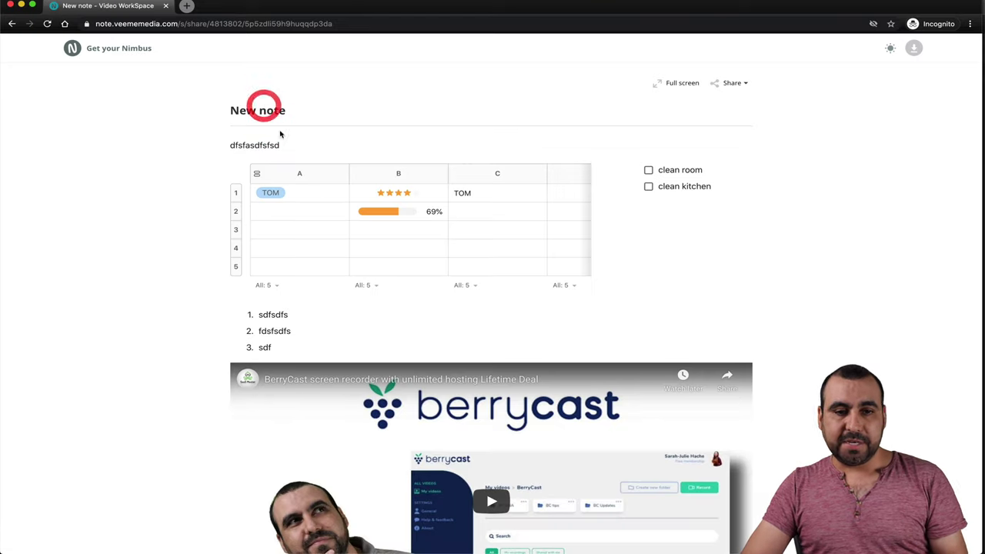
Step: Check the table, the checklist, the numbered list and the embedded video on the note's public page
{"action": "left_click", "coordinate": [333, 212]}
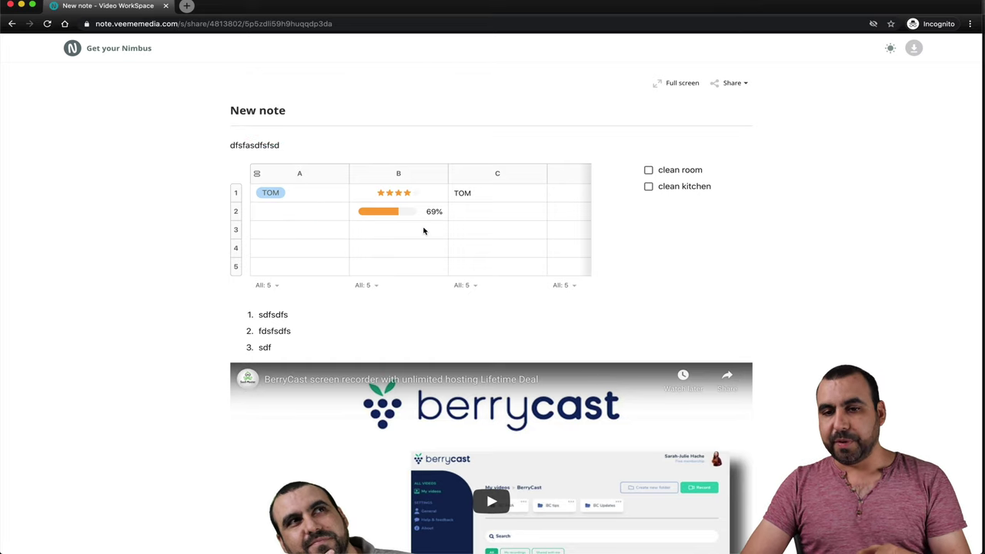
{"action": "left_click", "coordinate": [645, 173]}
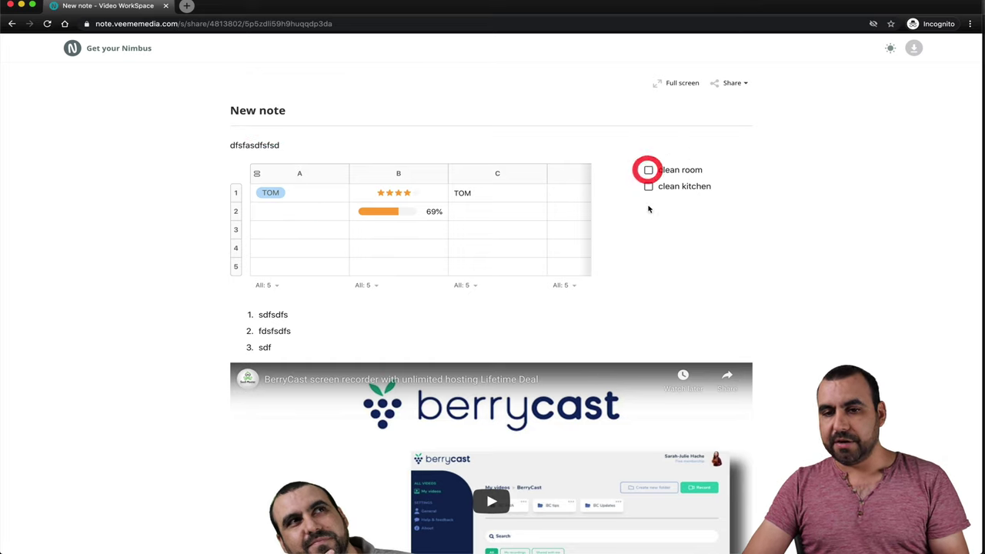
{"action": "scroll", "coordinate": [501, 262], "scroll_direction": "down", "scroll_amount": 5}
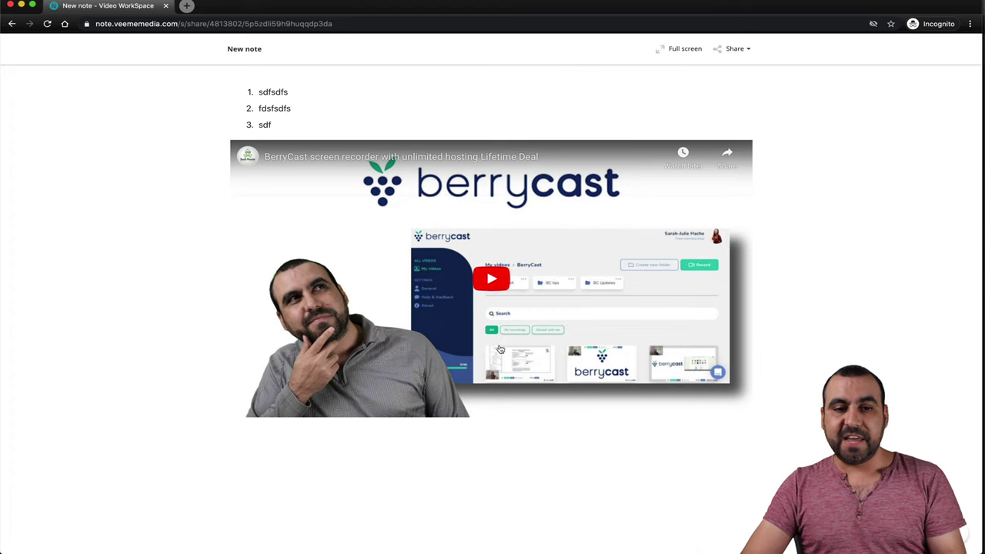
{"action": "scroll", "coordinate": [500, 350], "scroll_direction": "up", "scroll_amount": 5}
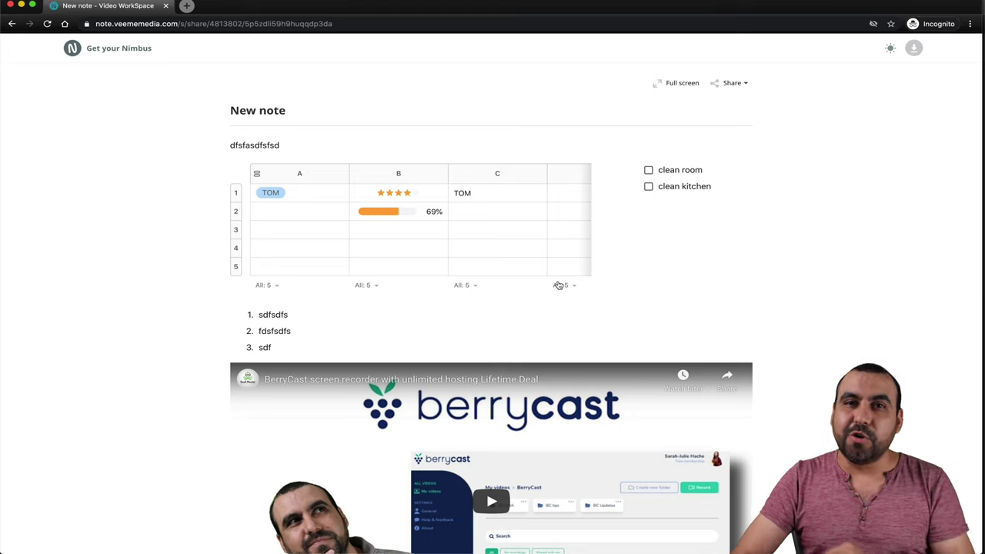
Step: Close the incognito window and return to the workspace list in the Nimbus organization console
{"action": "left_click", "coordinate": [11, 6]}
{"action": "left_click", "coordinate": [478, 5]}
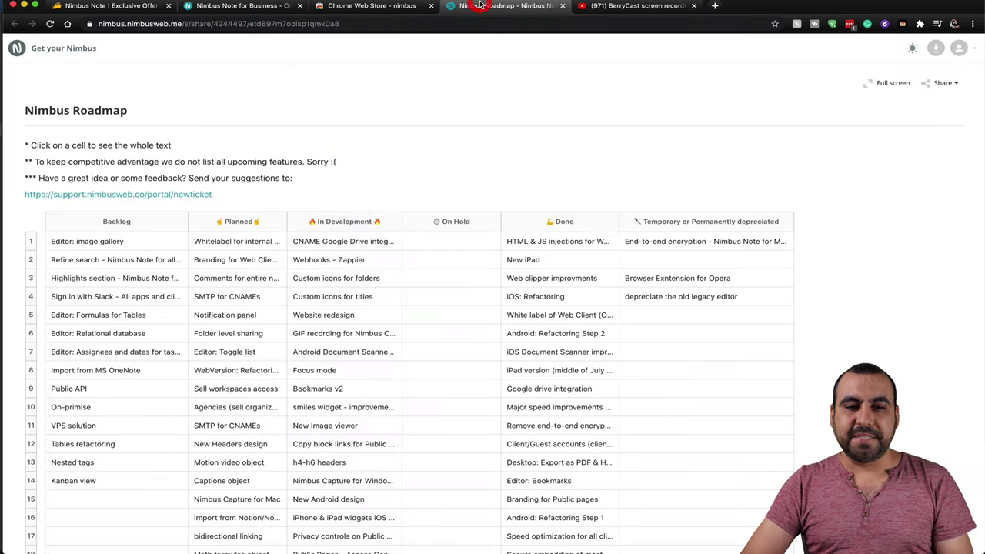
{"action": "left_click", "coordinate": [240, 6]}
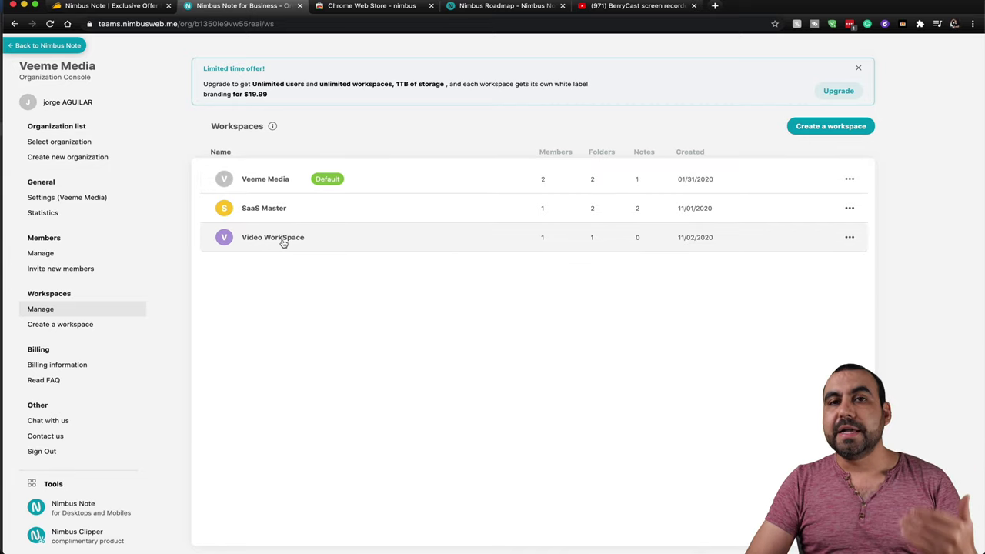
Step: Open the public page branding settings of Video WorkSpace and preview the dark theme before restoring the light theme
{"action": "left_click", "coordinate": [850, 238]}
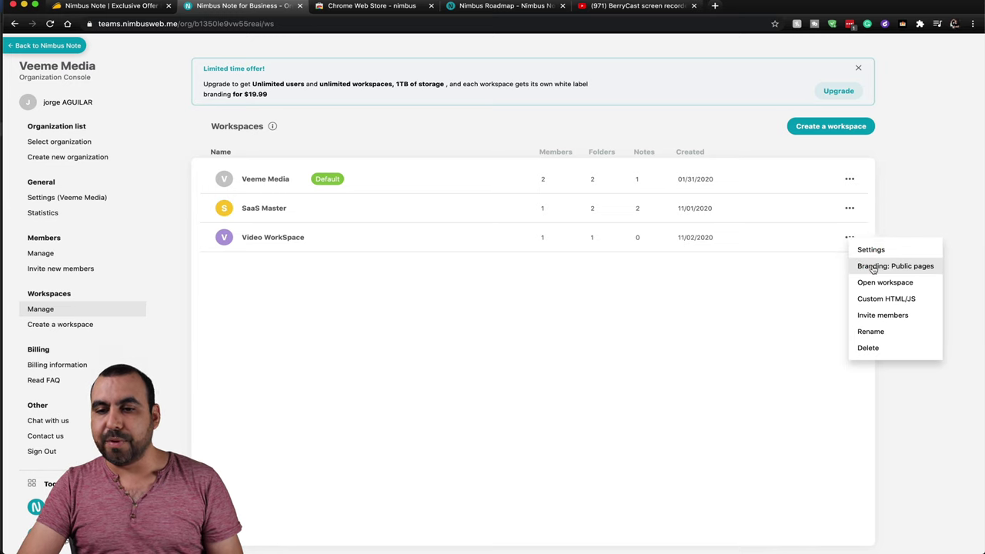
{"action": "left_click", "coordinate": [866, 266]}
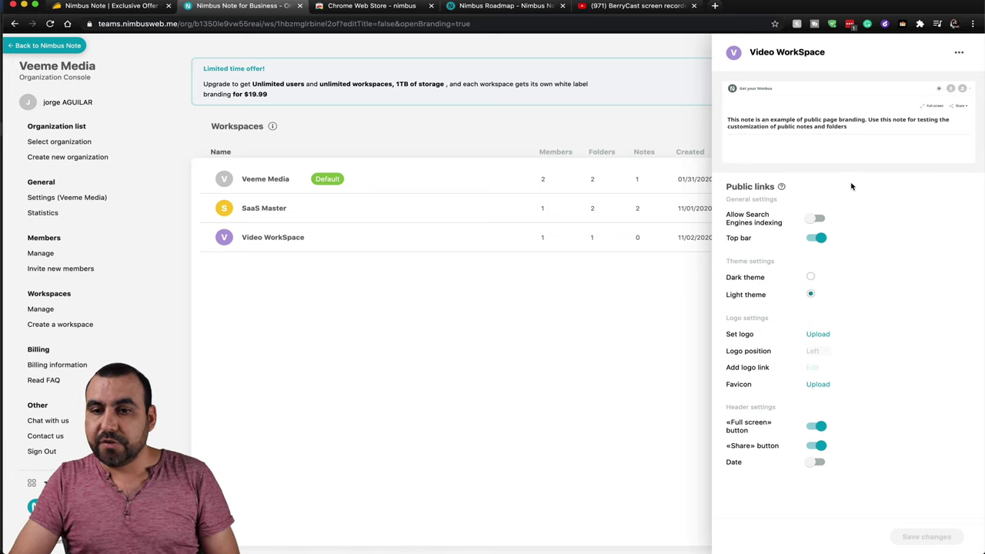
{"action": "left_click", "coordinate": [810, 277]}
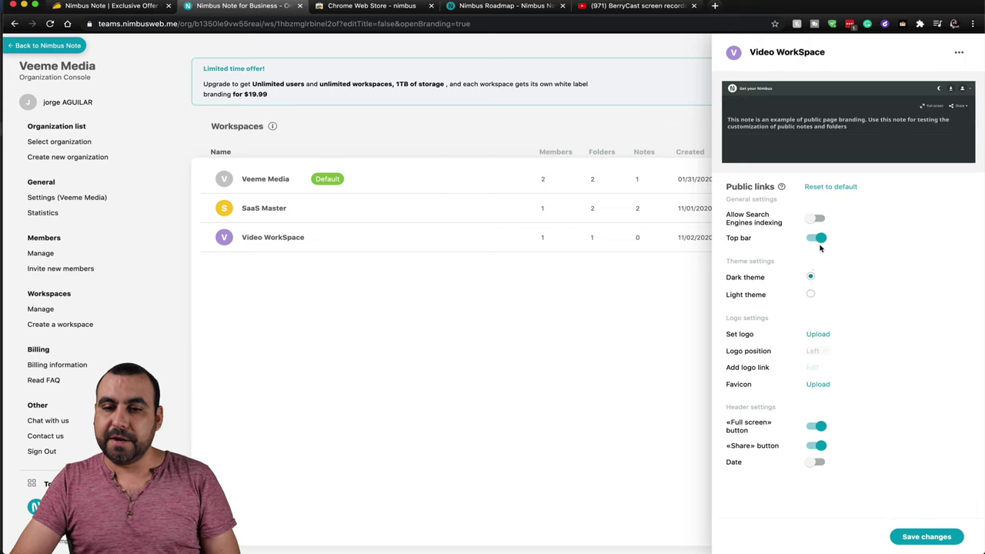
{"action": "left_click", "coordinate": [810, 294]}
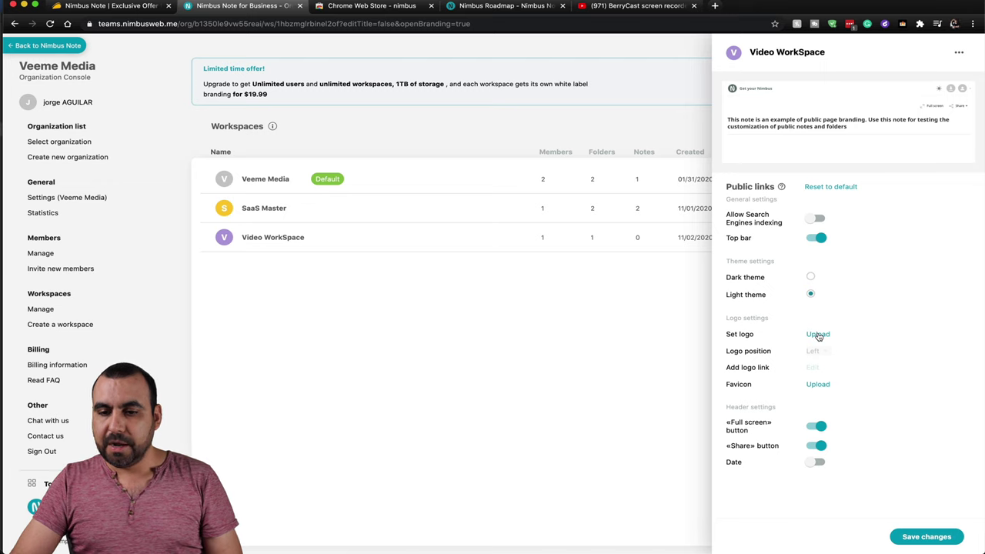
Step: Search the Mac for "saas master" and upload saas master logo square.png as the public page logo
{"action": "left_click", "coordinate": [818, 334]}
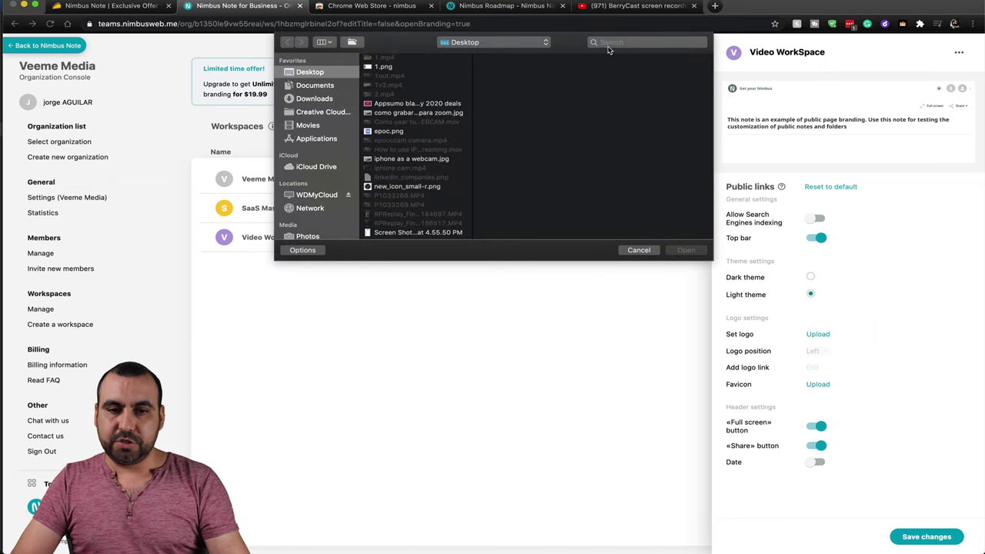
{"action": "left_click", "coordinate": [608, 43]}
{"action": "type", "text": "saas master"}
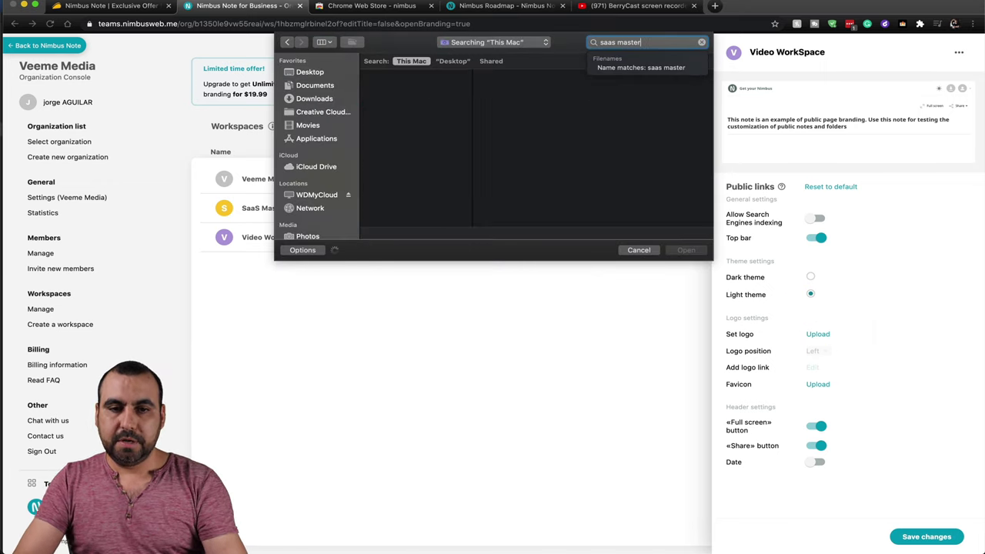
{"action": "key", "text": "Return"}
{"action": "left_click", "coordinate": [429, 86]}
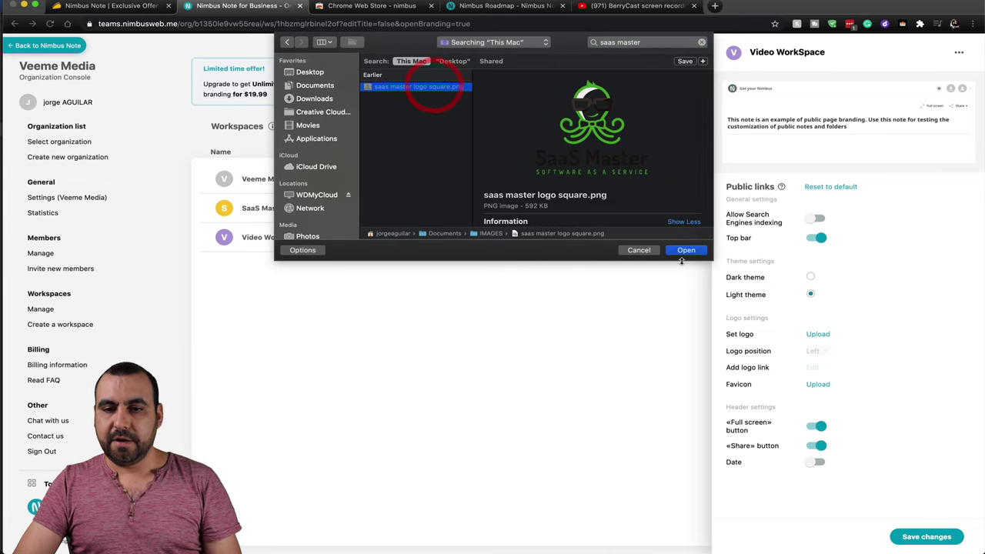
{"action": "left_click", "coordinate": [689, 255]}
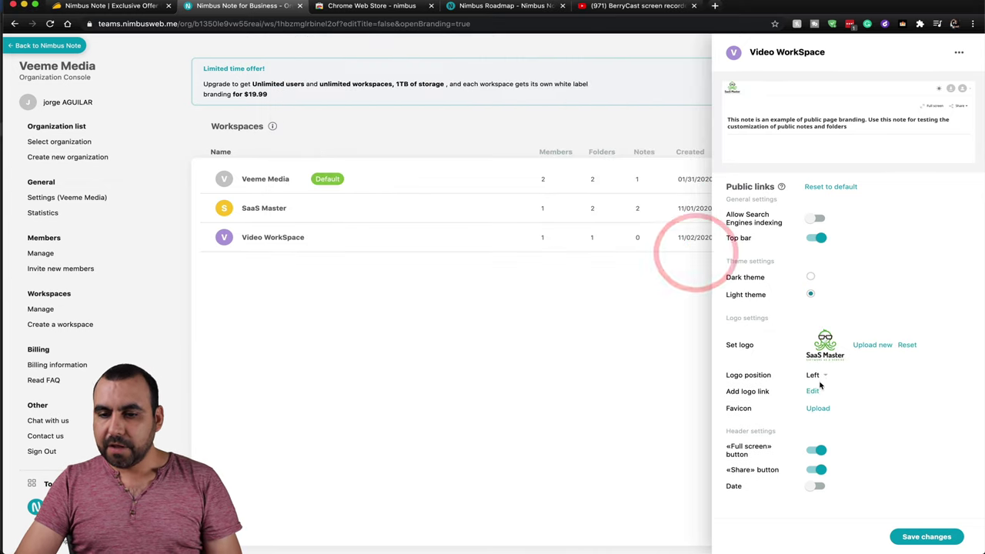
Step: Upload saas master logo square.png as the favicon of the workspace's public pages
{"action": "left_click", "coordinate": [818, 409]}
{"action": "left_click", "coordinate": [608, 43]}
{"action": "type", "text": "sa"}
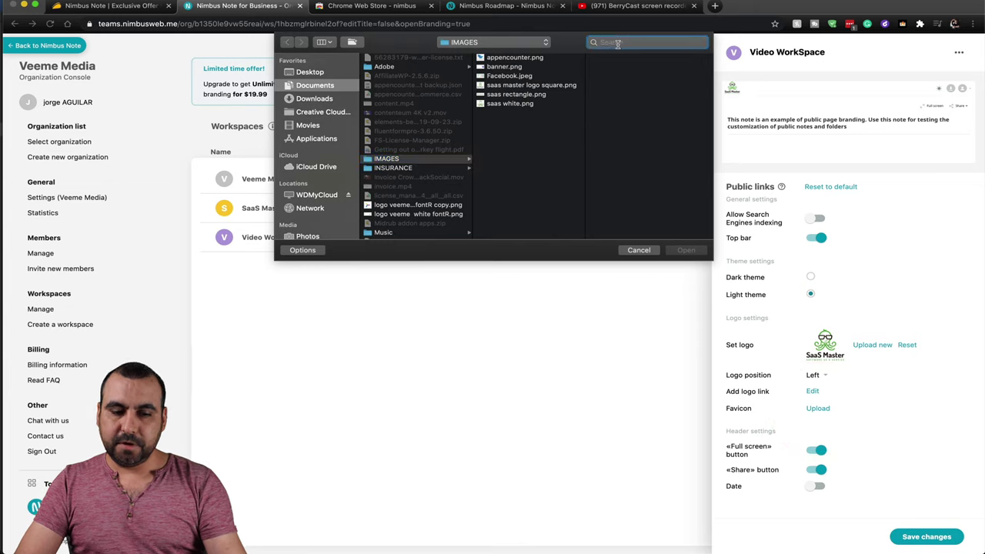
{"action": "type", "text": "as maste"}
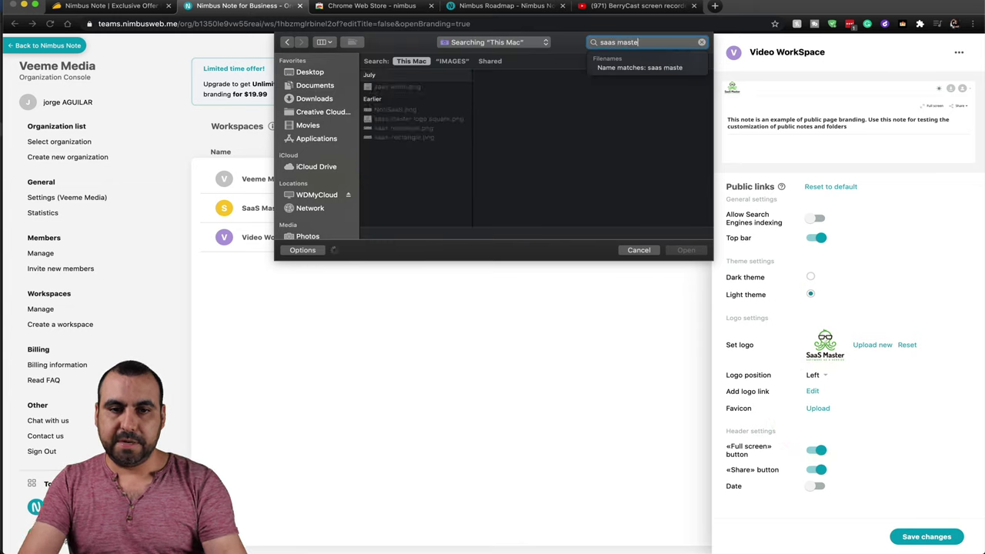
{"action": "type", "text": "rr"}
{"action": "key", "text": "BackSpace"}
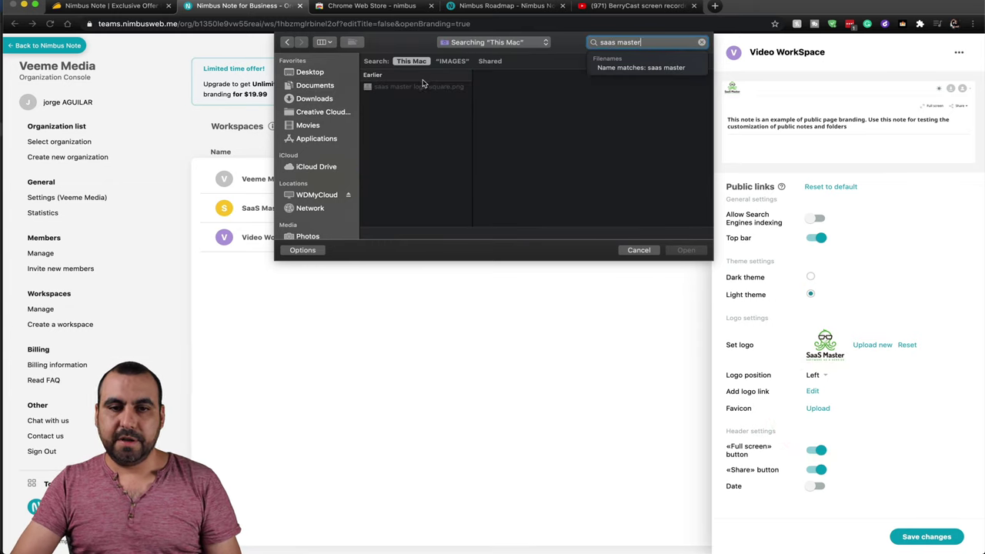
{"action": "left_click", "coordinate": [422, 83]}
{"action": "left_click", "coordinate": [679, 250]}
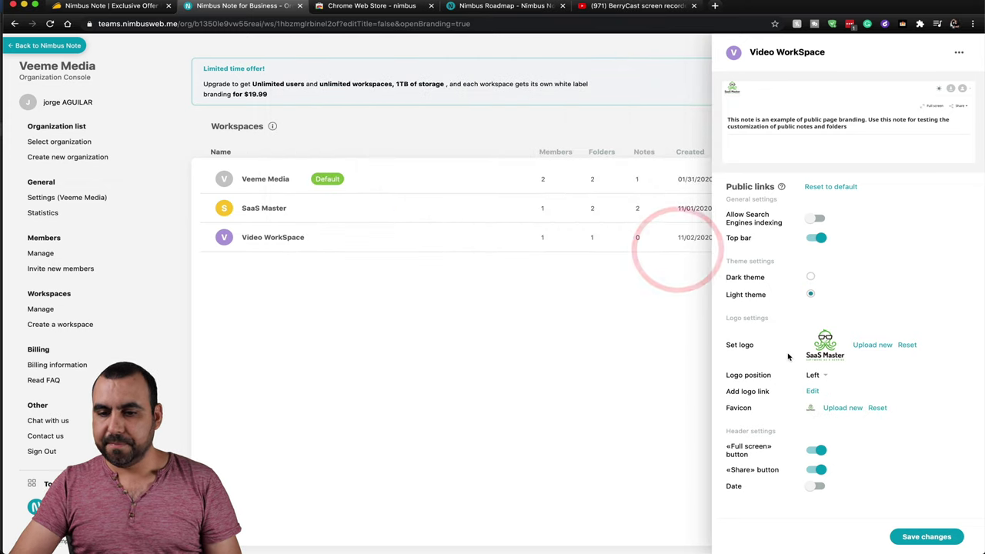
{"action": "left_click", "coordinate": [816, 391]}
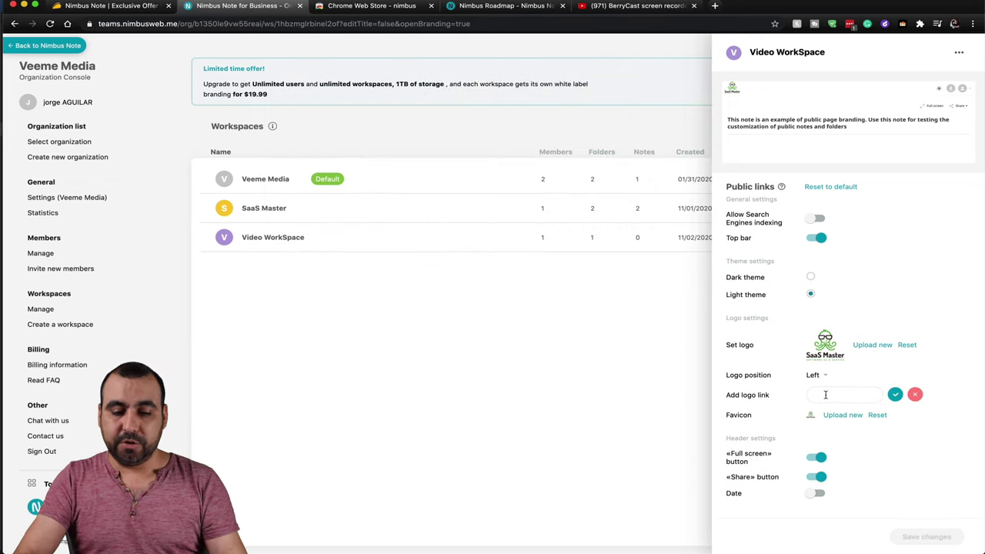
{"action": "type", "text": "https://ss"}
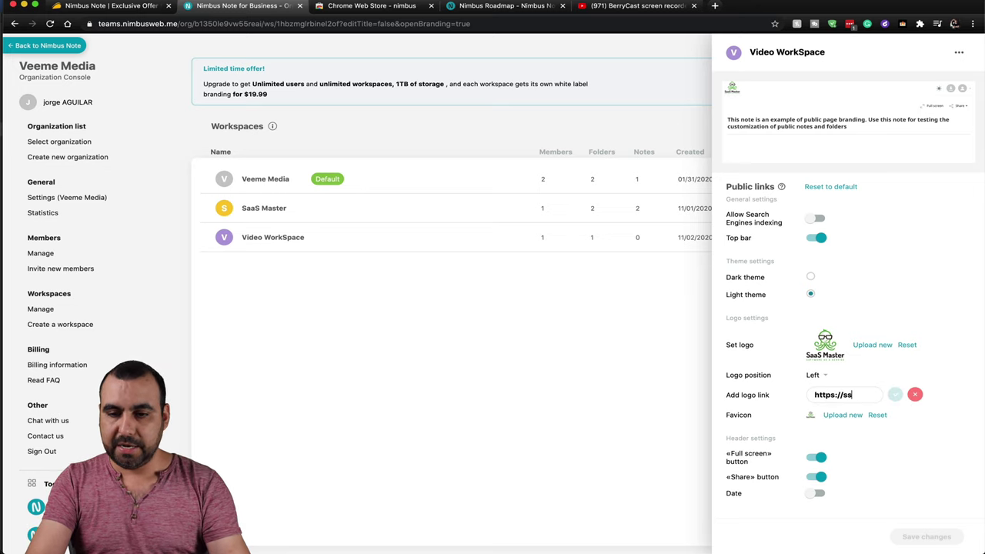
{"action": "type", "text": "asmaster.net"}
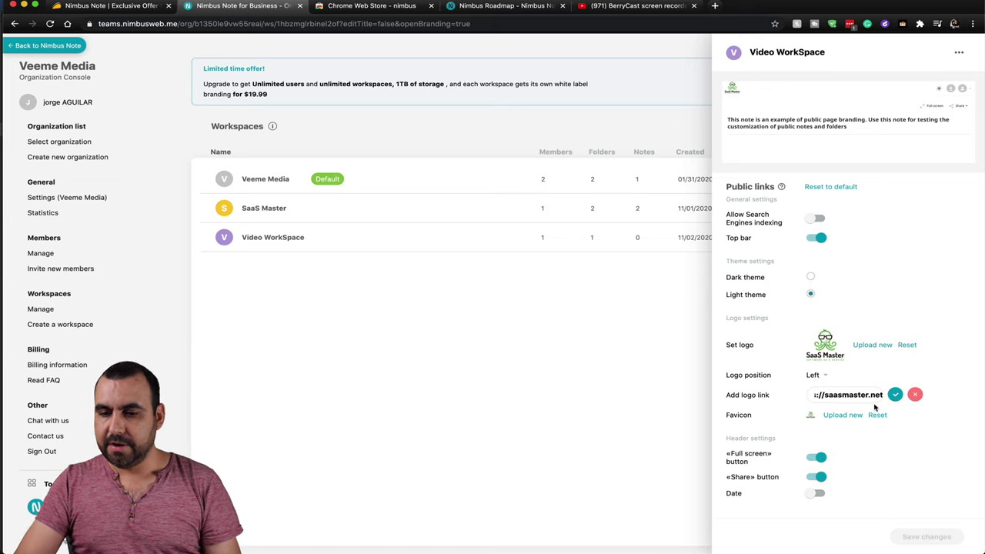
{"action": "left_click", "coordinate": [895, 394]}
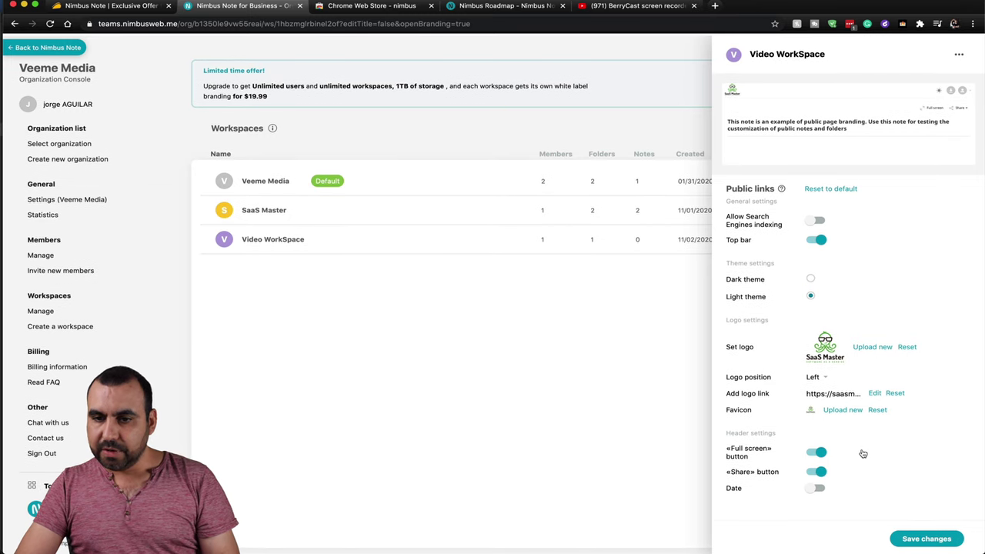
{"action": "left_click", "coordinate": [916, 533]}
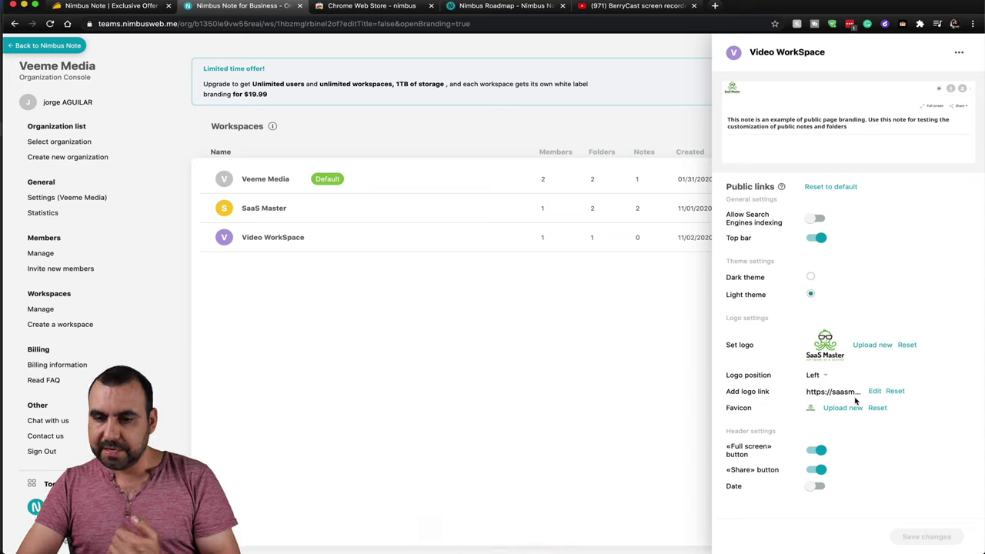
Step: Set the logo position to Center, save the branding changes and close the Video WorkSpace settings
{"action": "left_click", "coordinate": [821, 378]}
{"action": "left_click", "coordinate": [830, 388]}
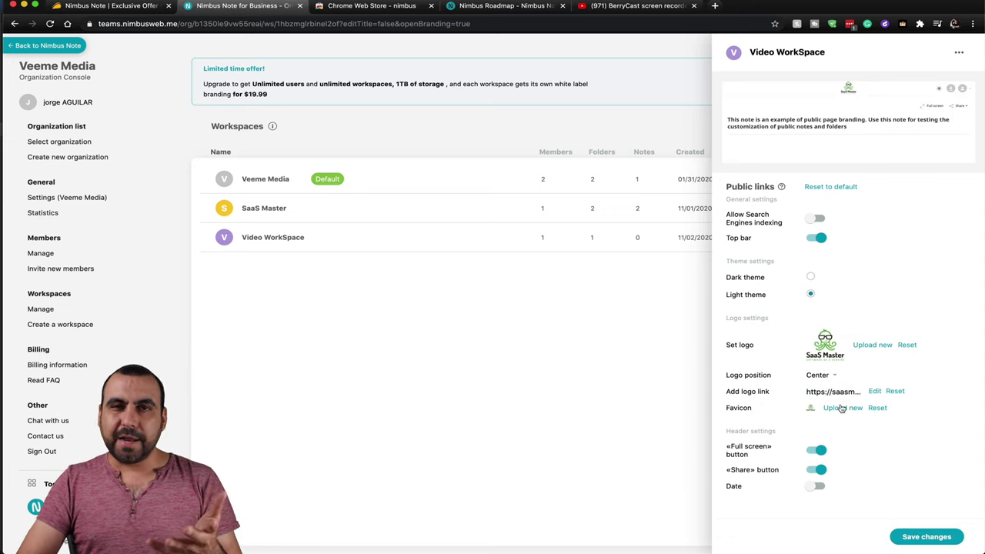
{"action": "left_click", "coordinate": [919, 531]}
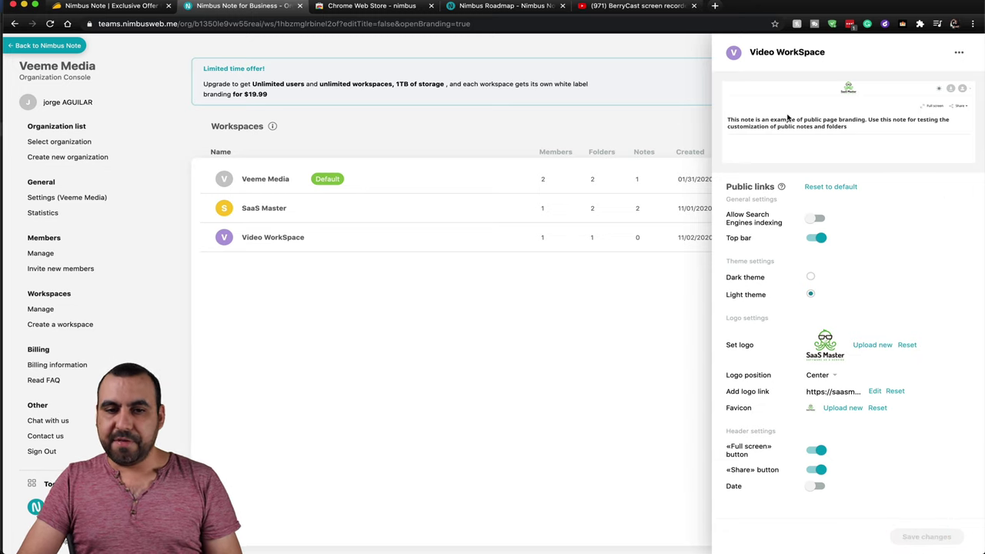
{"action": "left_click", "coordinate": [581, 293]}
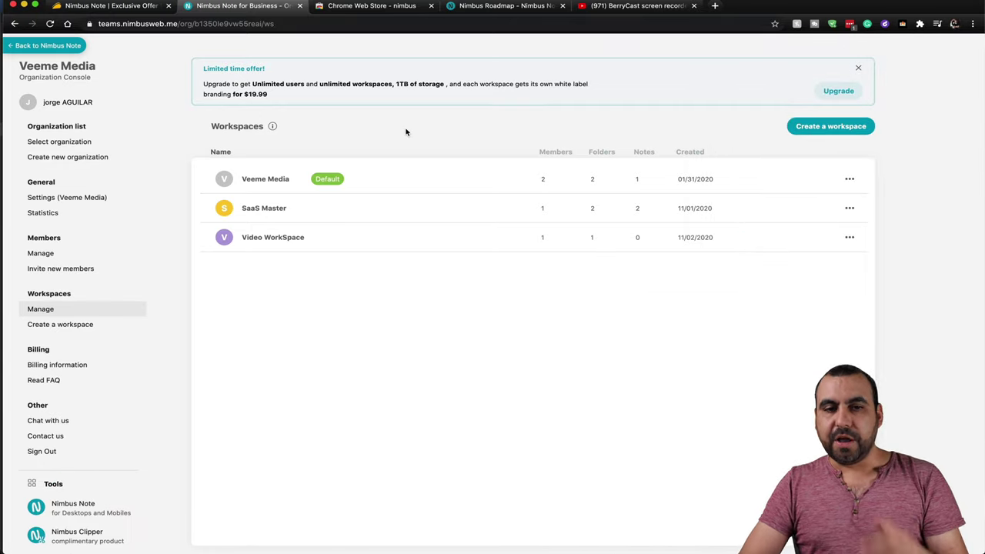
Step: Switch to the Nimbus Note desktop app and copy the public link of the note TITLE
{"action": "mouse_move", "coordinate": [462, 547]}
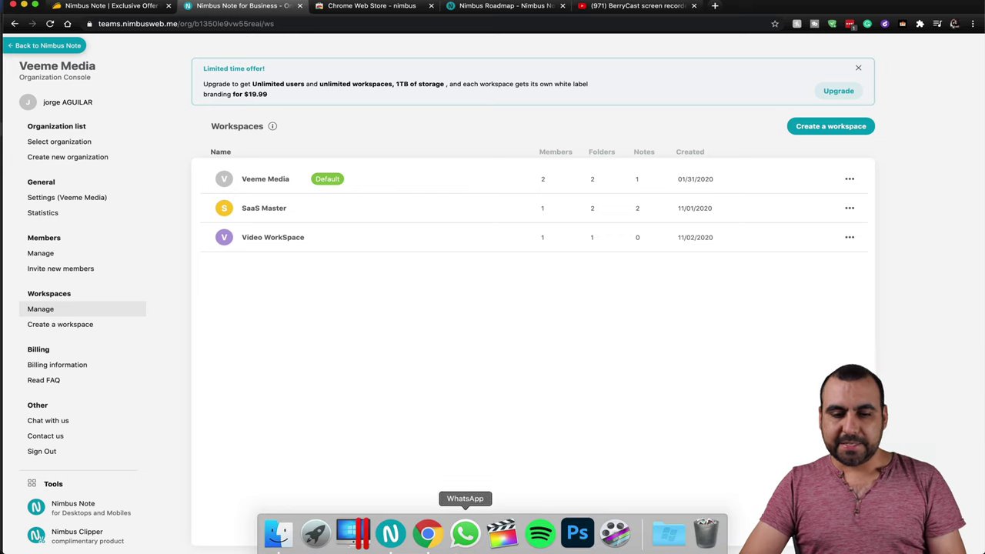
{"action": "left_click", "coordinate": [391, 532]}
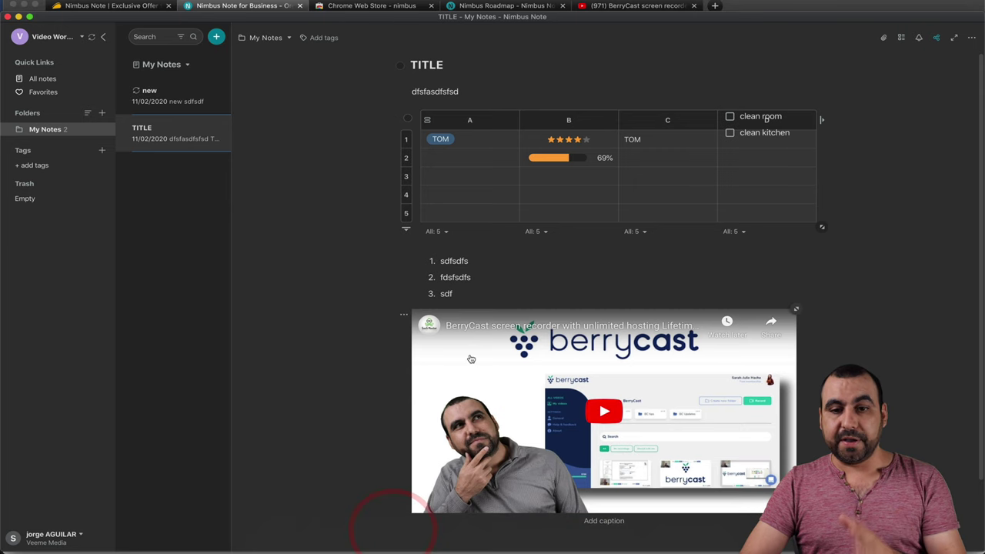
{"action": "left_click", "coordinate": [936, 38]}
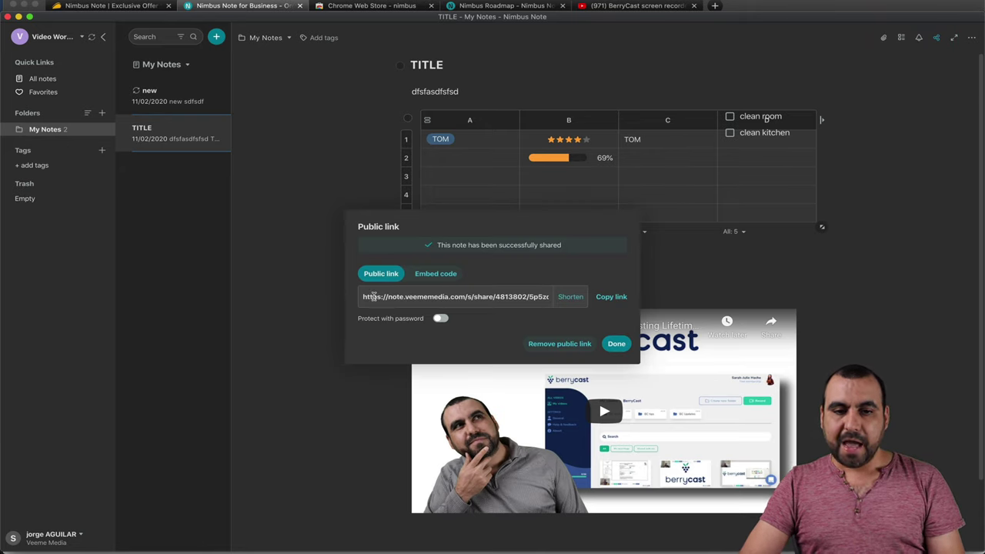
{"action": "left_click_drag", "start_coordinate": [359, 297], "coordinate": [499, 297]}
{"action": "triple_click", "coordinate": [496, 296]}
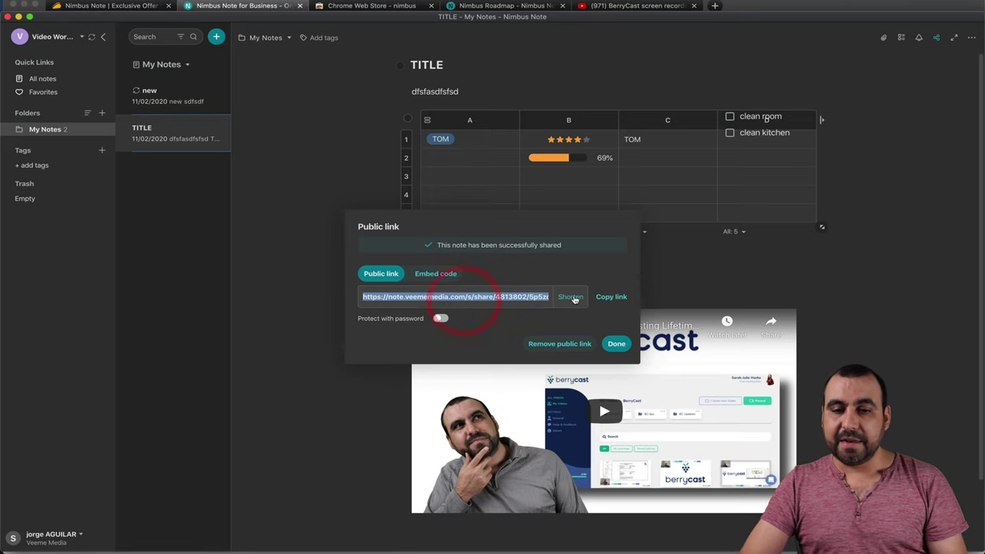
{"action": "left_click", "coordinate": [604, 298]}
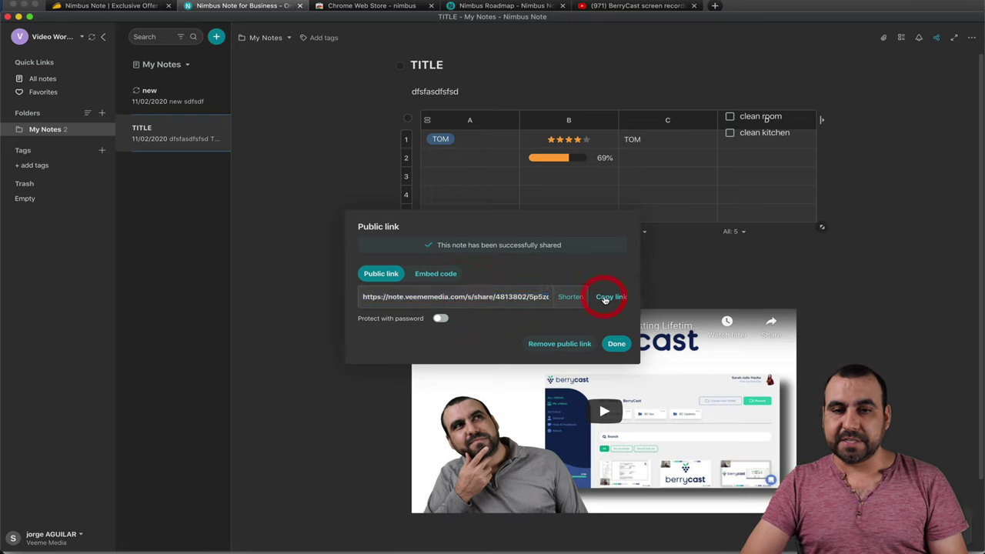
Step: Switch to Chrome and open the copied public link in a new incognito window
{"action": "left_click", "coordinate": [767, 10]}
{"action": "key", "text": "ctrl+shift+n"}
{"action": "key", "text": "ctrl+v"}
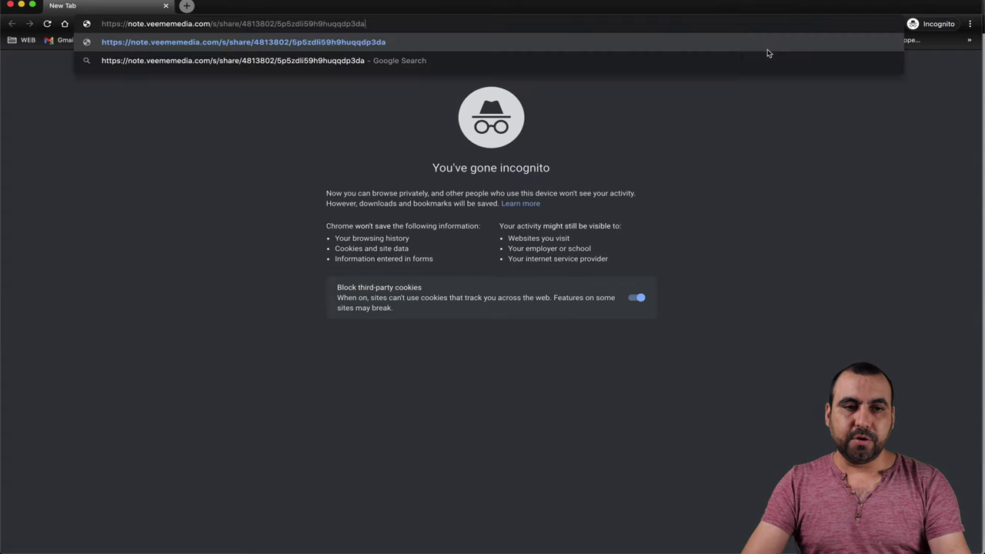
{"action": "key", "text": "Return"}
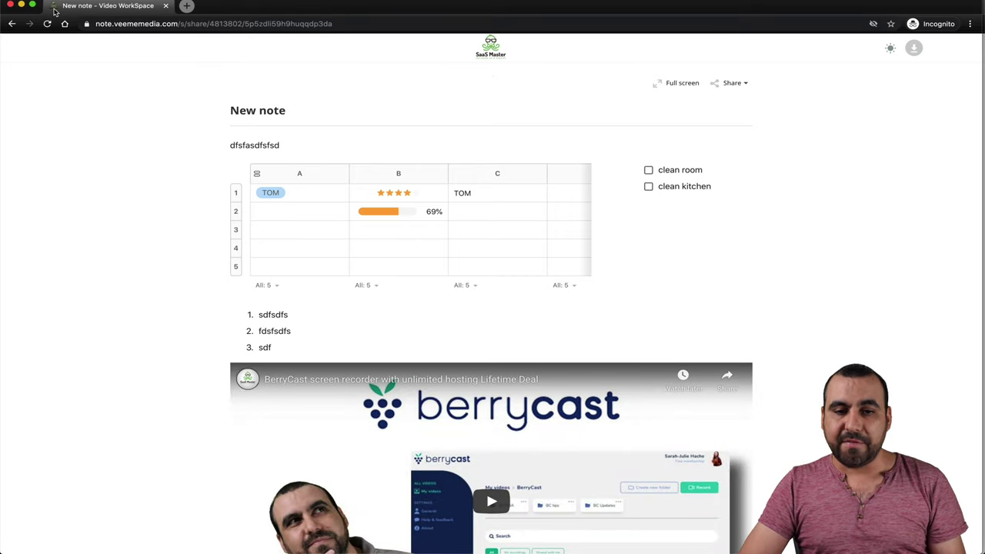
Step: Look over the branded public page from its header logo down to the embedded video
{"action": "scroll", "coordinate": [412, 306], "scroll_direction": "down", "scroll_amount": 2}
{"action": "scroll", "coordinate": [412, 305], "scroll_direction": "up", "scroll_amount": 2}
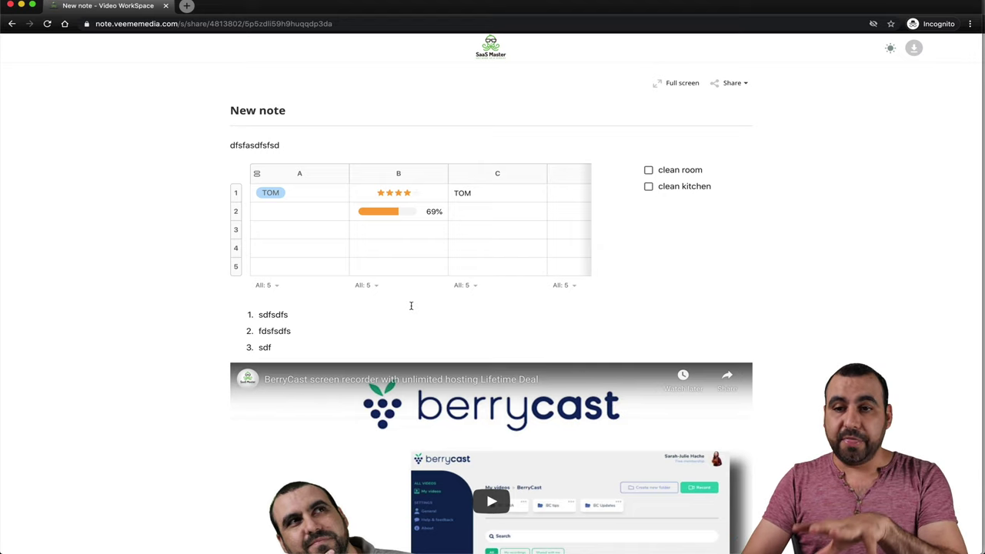
{"action": "scroll", "coordinate": [411, 305], "scroll_direction": "down", "scroll_amount": 5}
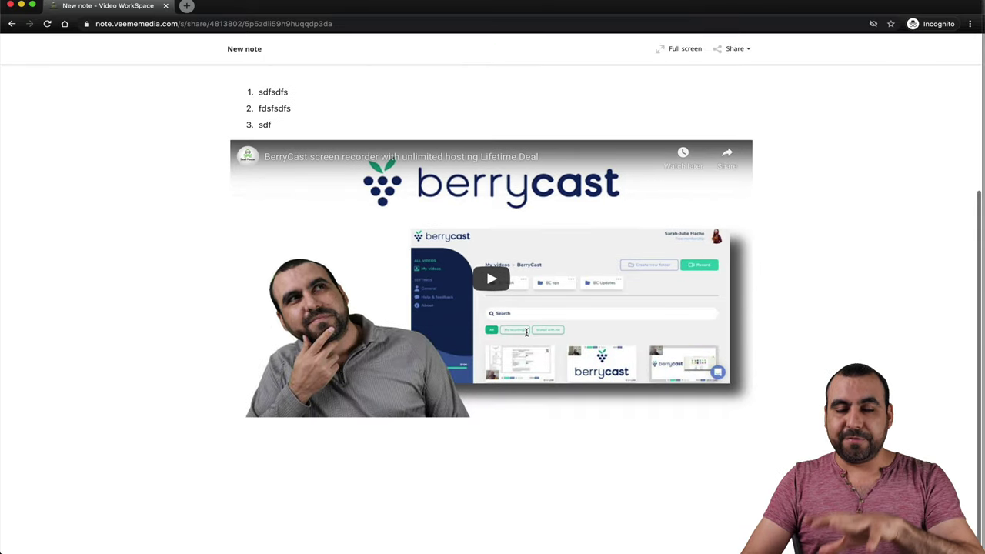
Step: Close the incognito window, switch to the Nimbus Note desktop app and dismiss the note's public link dialog
{"action": "scroll", "coordinate": [522, 350], "scroll_direction": "up", "scroll_amount": 5}
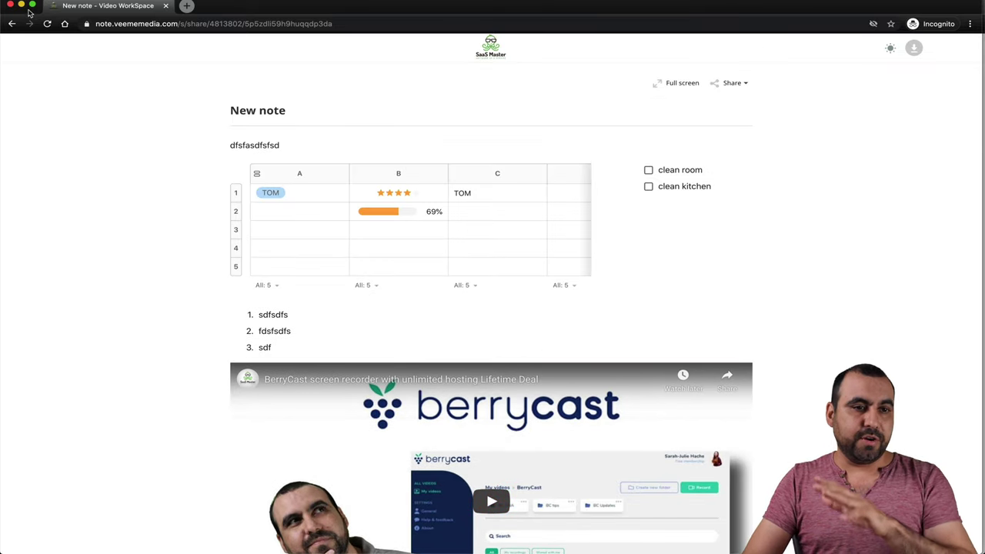
{"action": "left_click", "coordinate": [10, 6]}
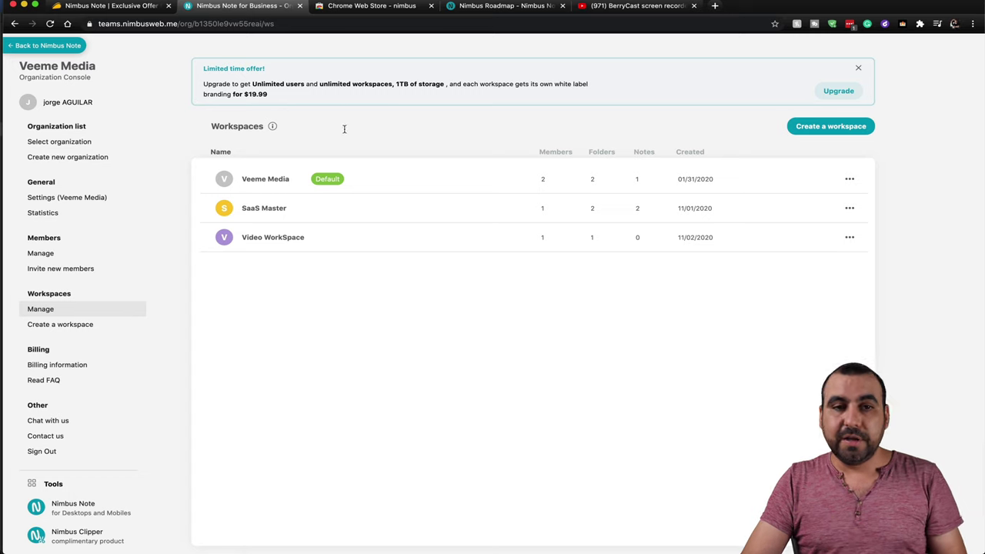
{"action": "mouse_move", "coordinate": [352, 535]}
{"action": "left_click", "coordinate": [398, 535]}
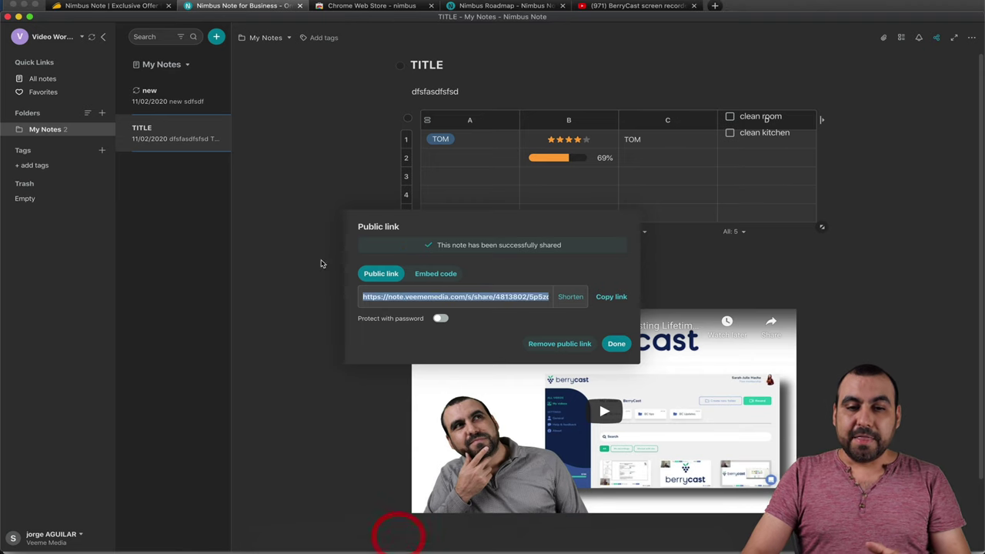
{"action": "left_click", "coordinate": [608, 344]}
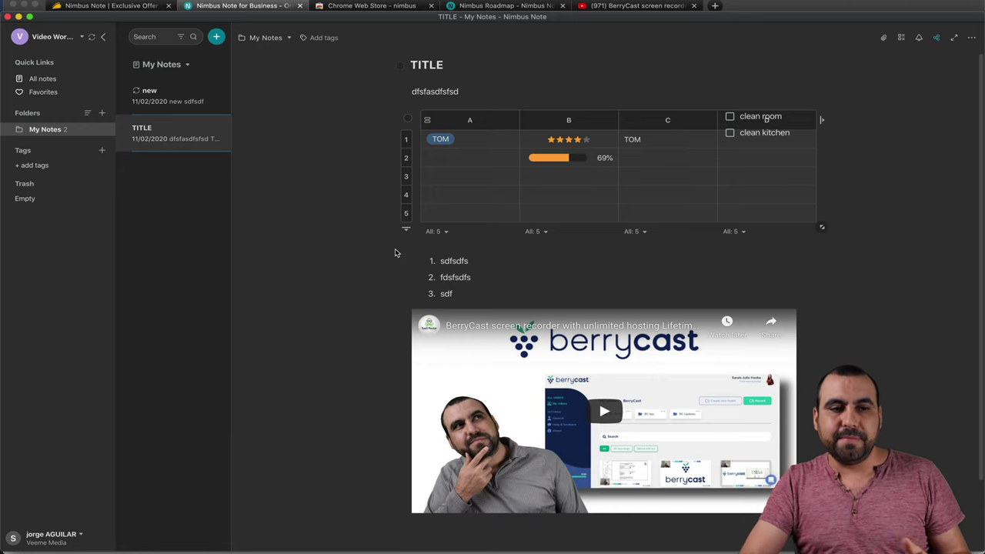
Step: Create three tags in the workspace: finance, home and test
{"action": "left_click", "coordinate": [43, 166]}
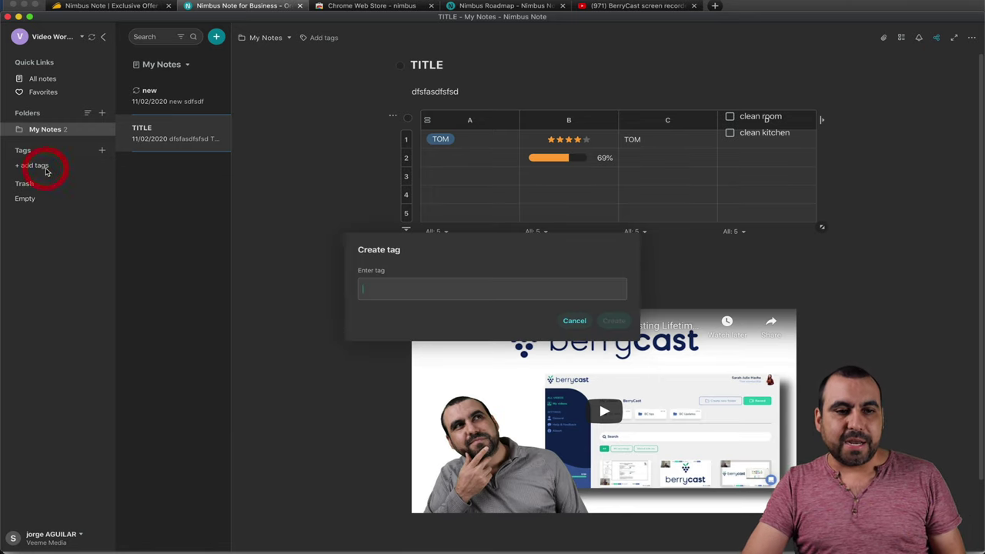
{"action": "type", "text": "fin"}
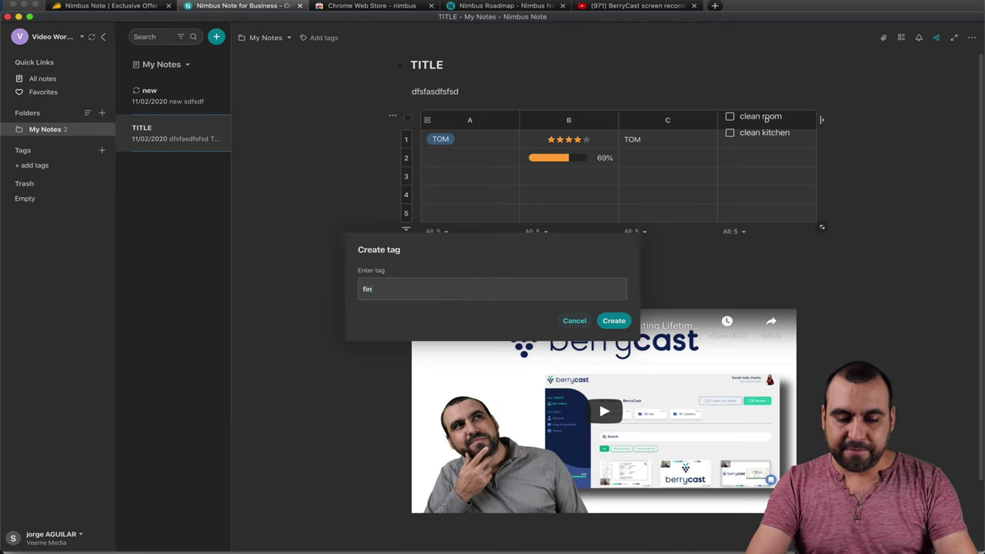
{"action": "type", "text": "ance"}
{"action": "key", "text": "Return"}
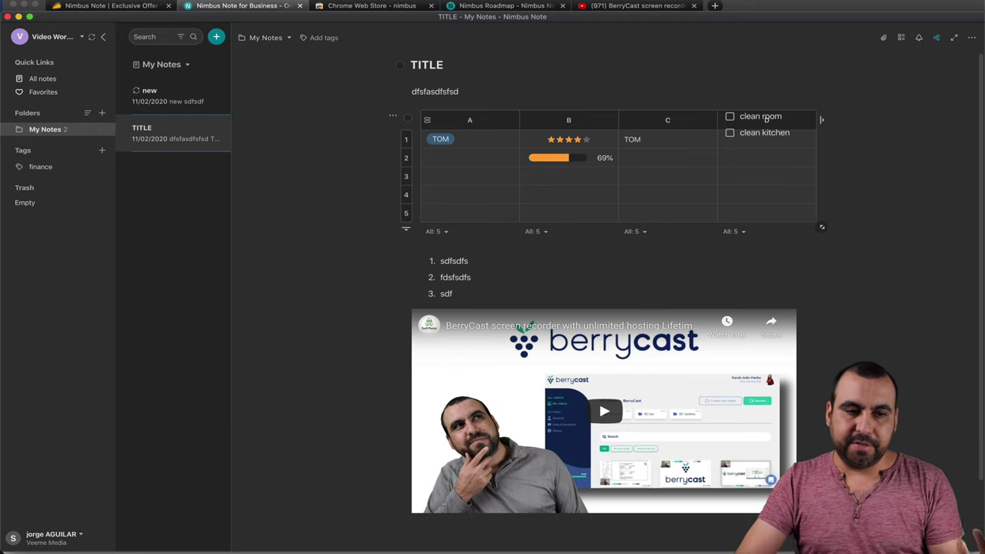
{"action": "left_click", "coordinate": [97, 153]}
{"action": "type", "text": "home"}
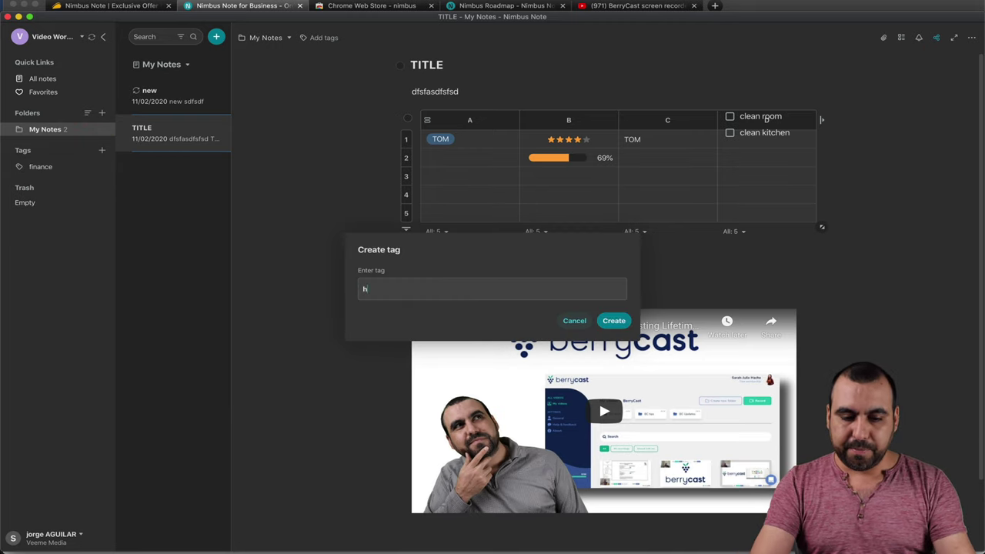
{"action": "key", "text": "Return"}
{"action": "left_click", "coordinate": [102, 150]}
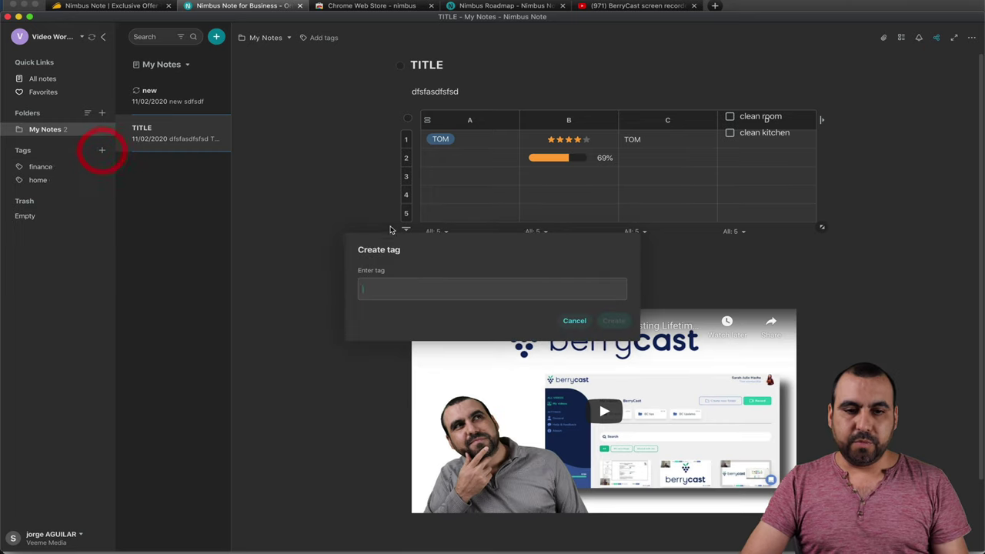
{"action": "type", "text": "test"}
{"action": "key", "text": "Return"}
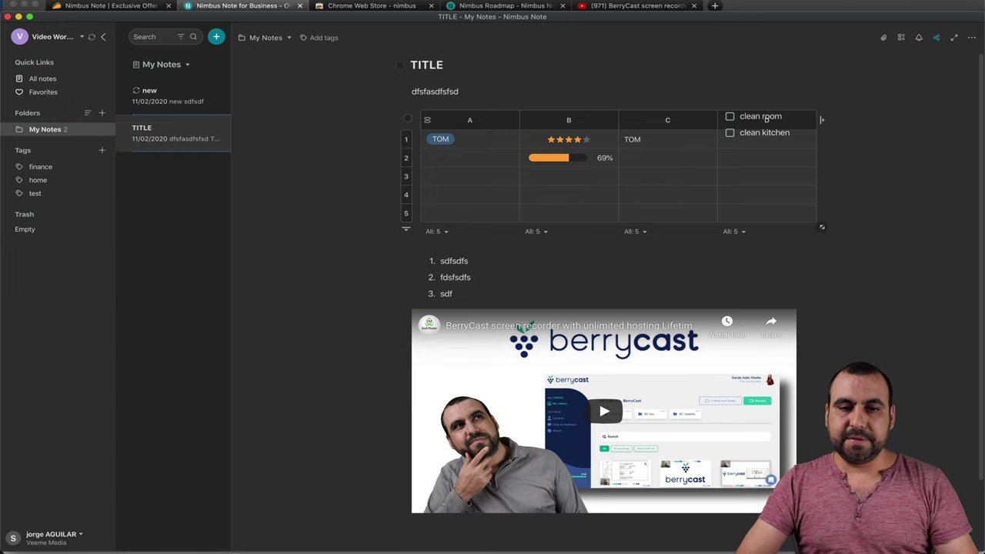
Step: Add the finance tag to the note TITLE and mark the note with the green color
{"action": "left_click", "coordinate": [317, 38]}
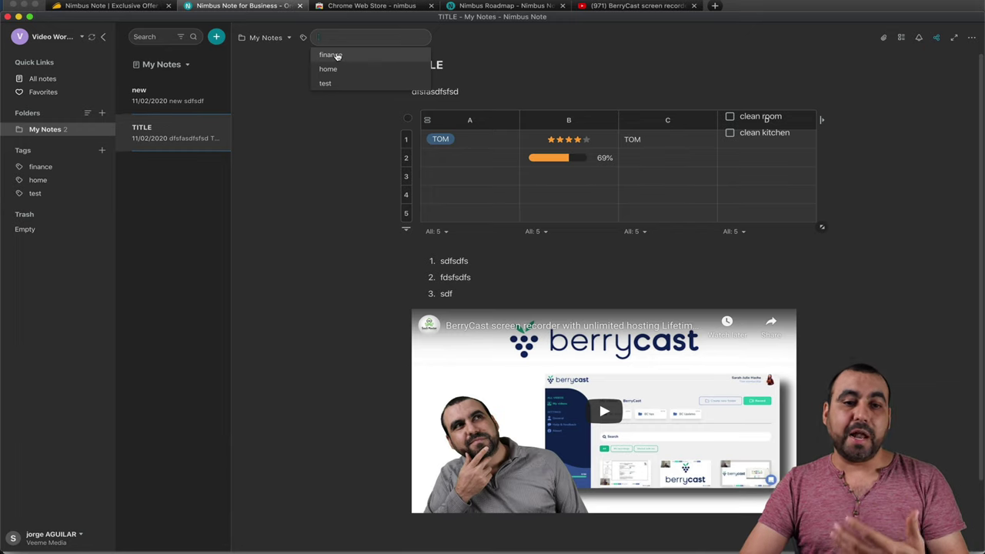
{"action": "left_click", "coordinate": [337, 56]}
{"action": "left_click", "coordinate": [183, 131]}
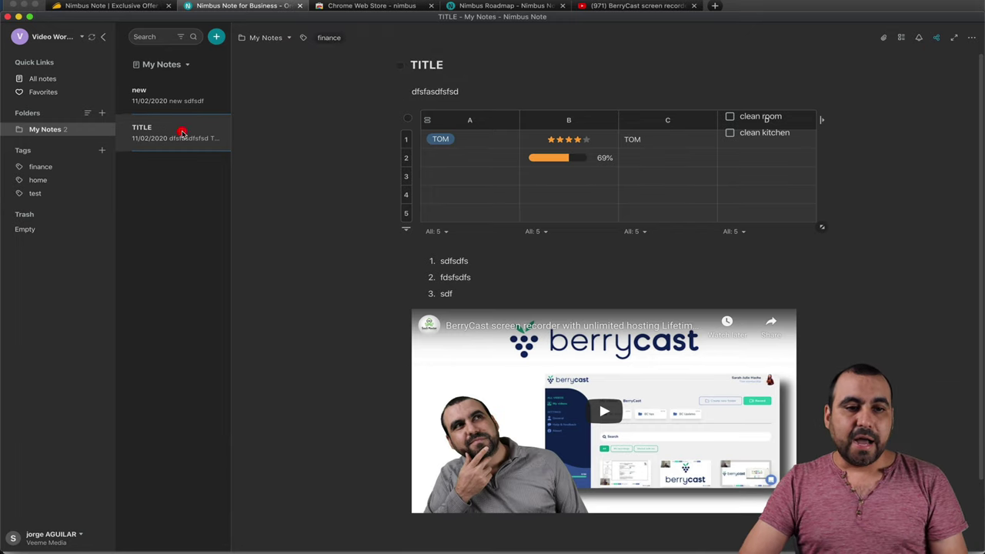
{"action": "right_click", "coordinate": [182, 135]}
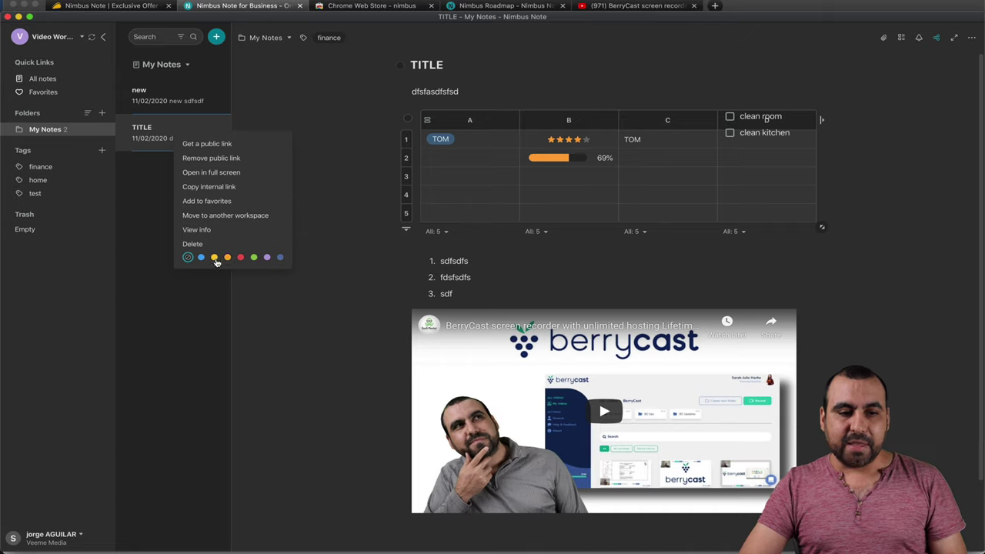
{"action": "left_click", "coordinate": [254, 258]}
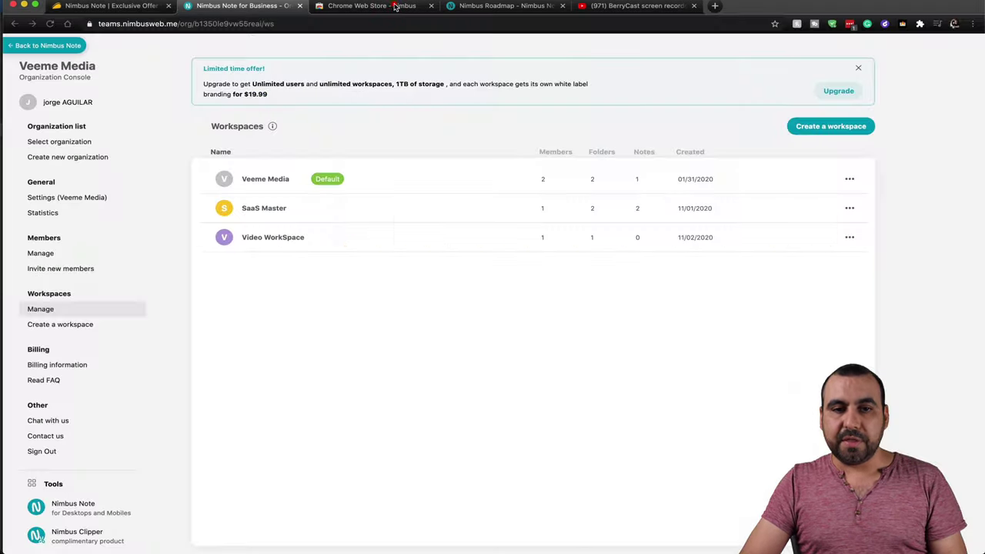
Step: In Chrome, view the Nimbus extensions in the Chrome Web Store and read the first two Planned entries of the Nimbus Roadmap
{"action": "left_click", "coordinate": [395, 7]}
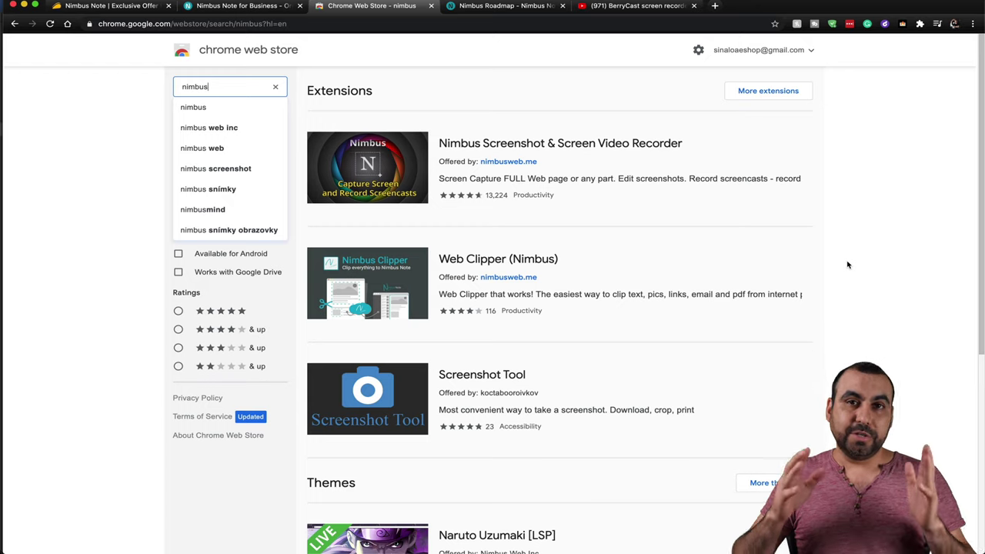
{"action": "left_click", "coordinate": [491, 9]}
{"action": "scroll", "coordinate": [424, 158], "scroll_direction": "down", "scroll_amount": 2}
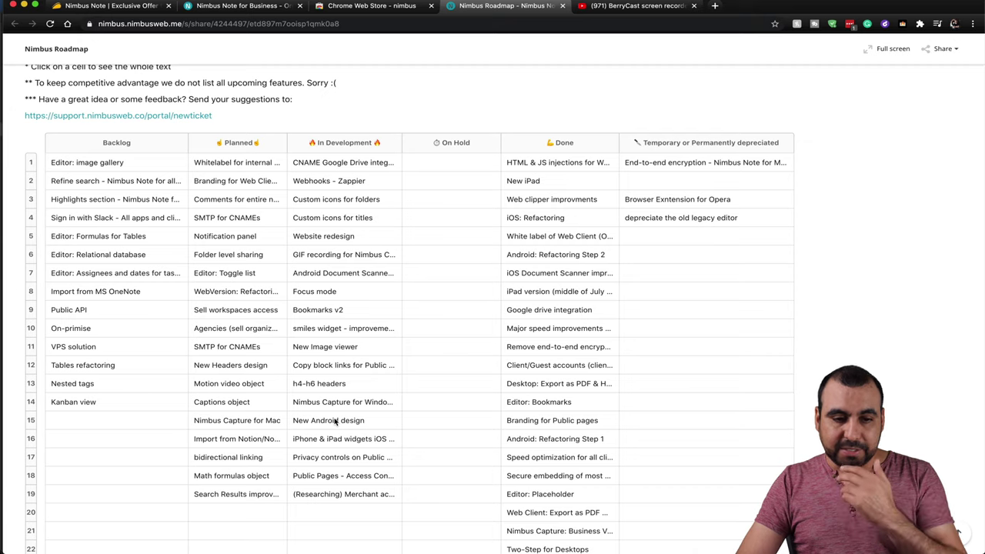
{"action": "left_click", "coordinate": [250, 164]}
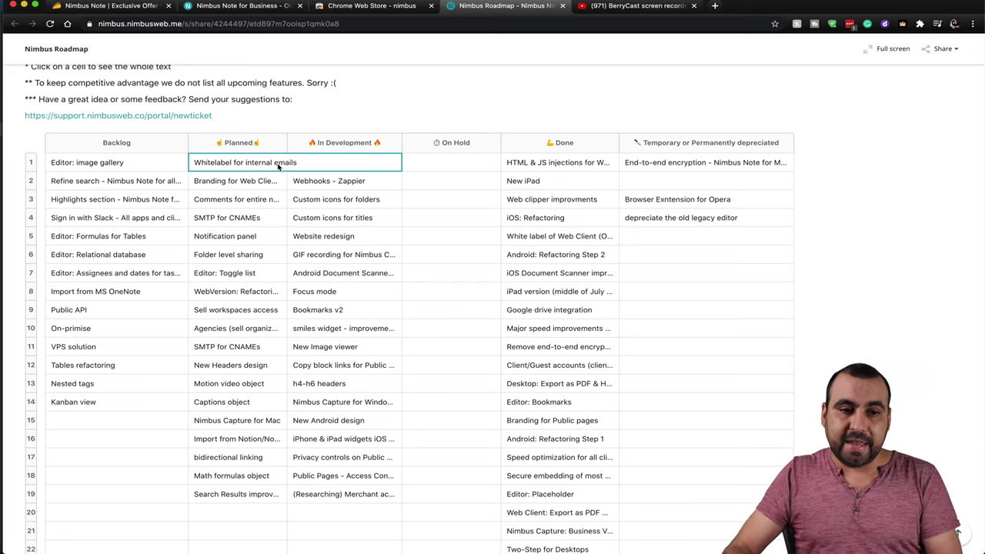
{"action": "left_click", "coordinate": [258, 183]}
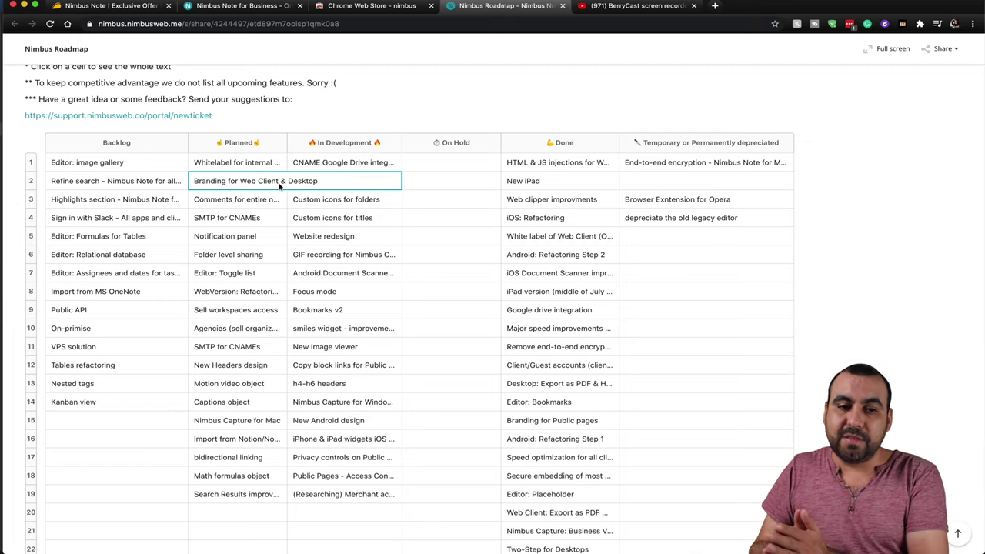
Step: Compare the AppSumo plans for Nimbus Note, examining the Multiple plan's white-label feature and price
{"action": "left_click", "coordinate": [112, 6]}
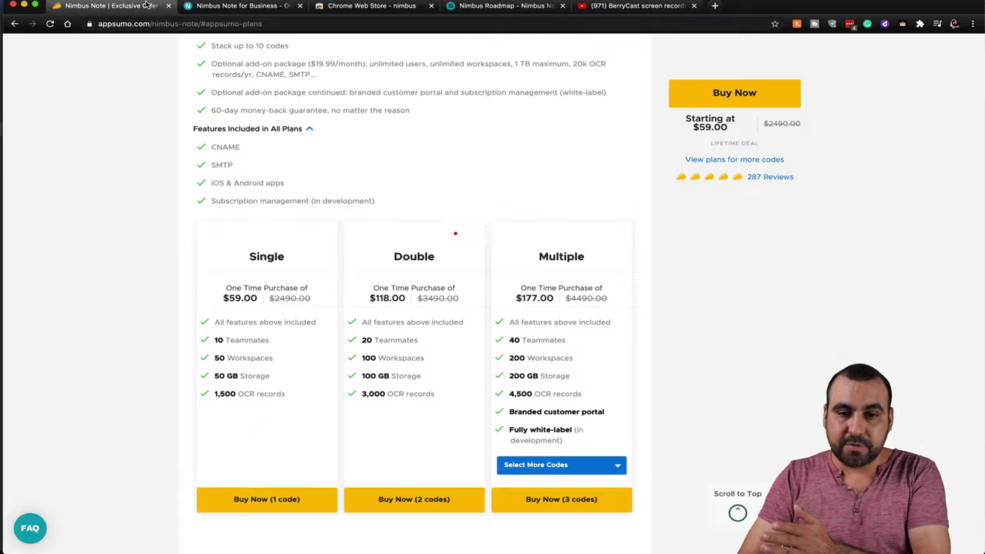
{"action": "scroll", "coordinate": [440, 264], "scroll_direction": "down", "scroll_amount": 1}
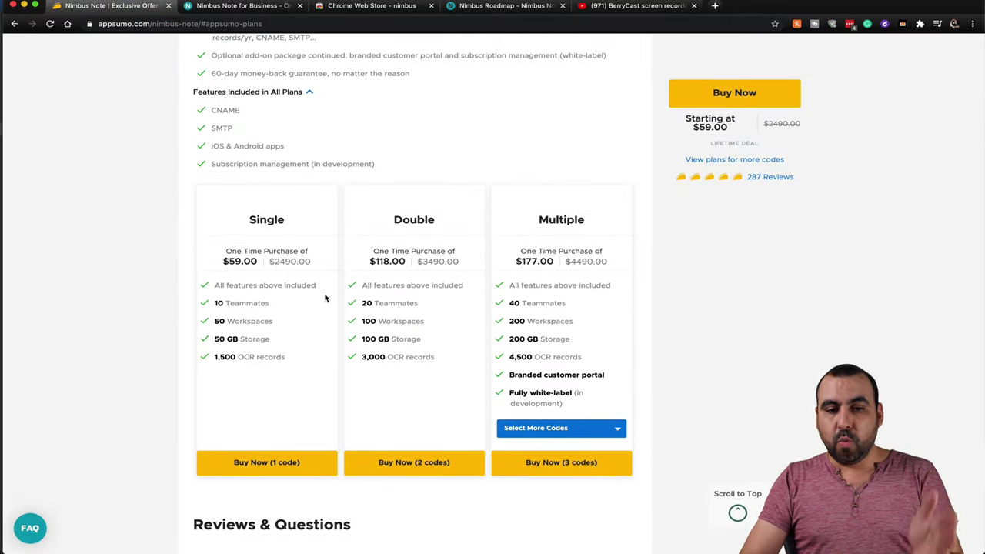
{"action": "left_click_drag", "start_coordinate": [508, 393], "coordinate": [596, 406]}
{"action": "left_click", "coordinate": [595, 405]}
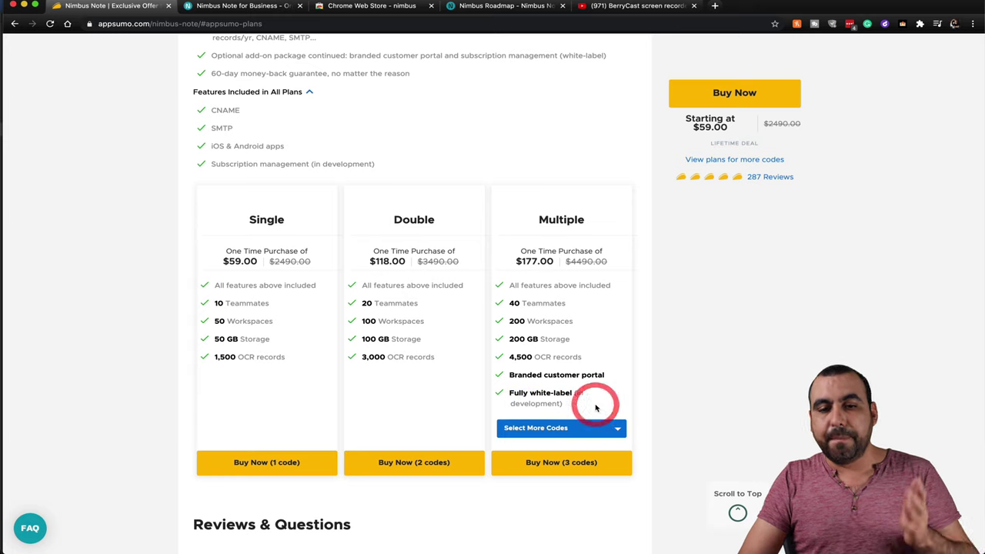
{"action": "left_click_drag", "start_coordinate": [517, 262], "coordinate": [541, 262]}
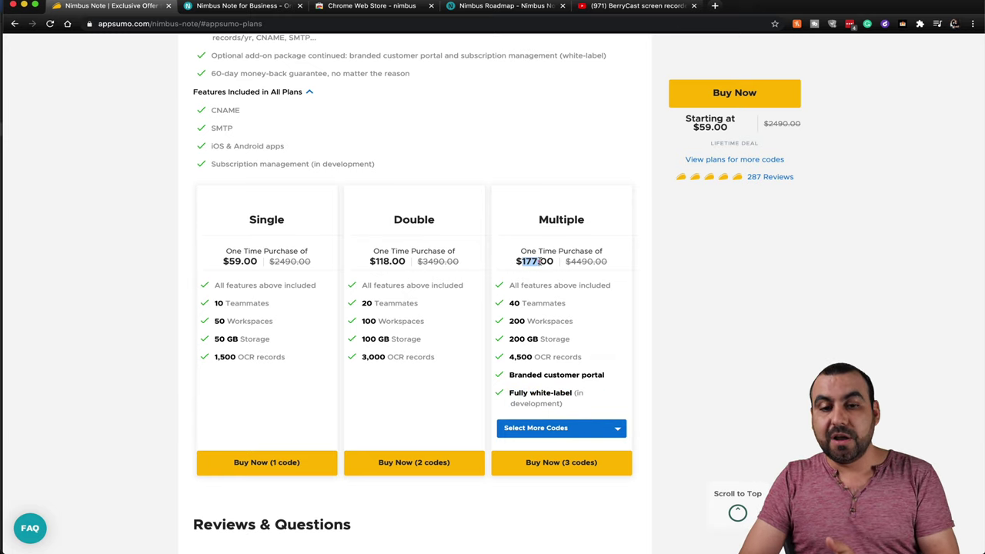
{"action": "left_click", "coordinate": [547, 278]}
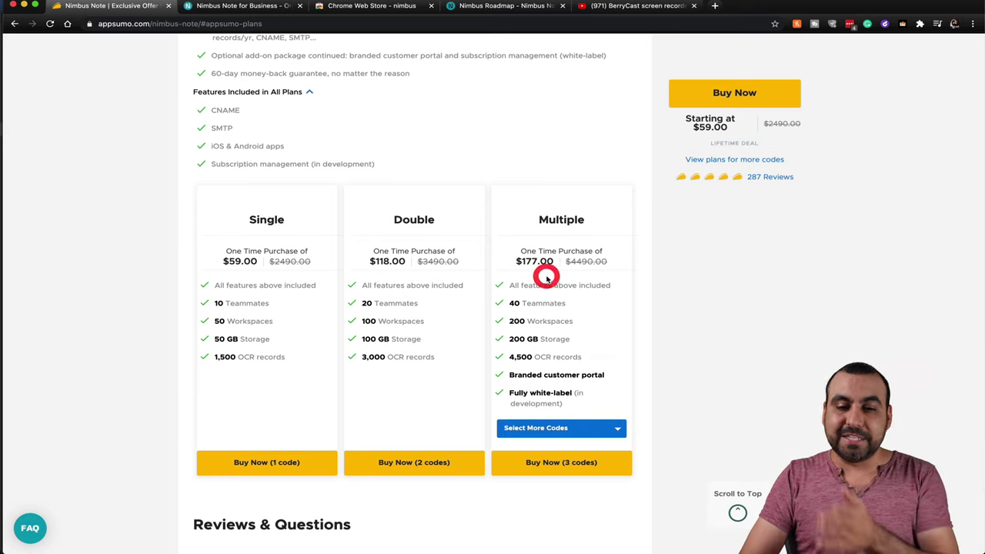
Step: Revisit the Nimbus Roadmap, and review the features included in all plans on the AppSumo page
{"action": "left_click", "coordinate": [509, 7]}
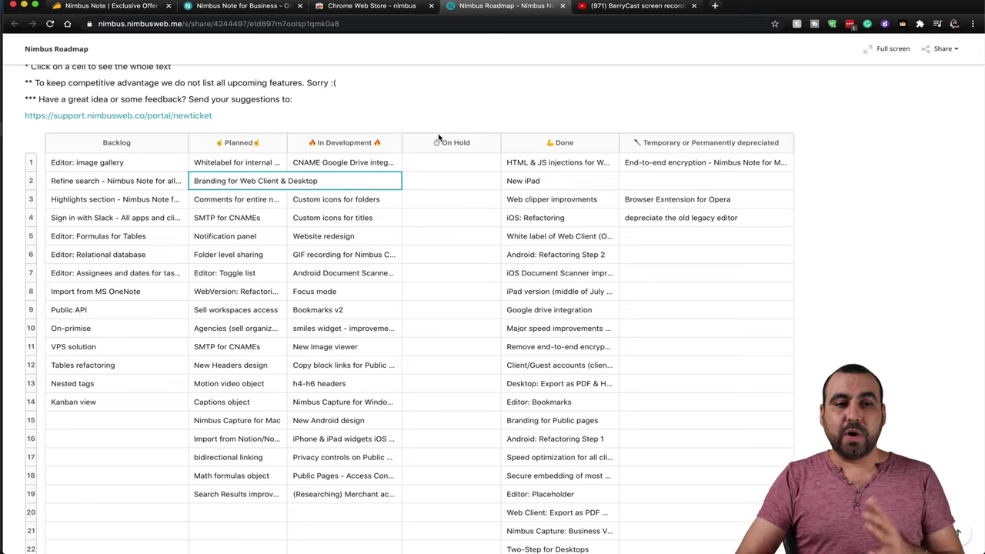
{"action": "left_click", "coordinate": [140, 6]}
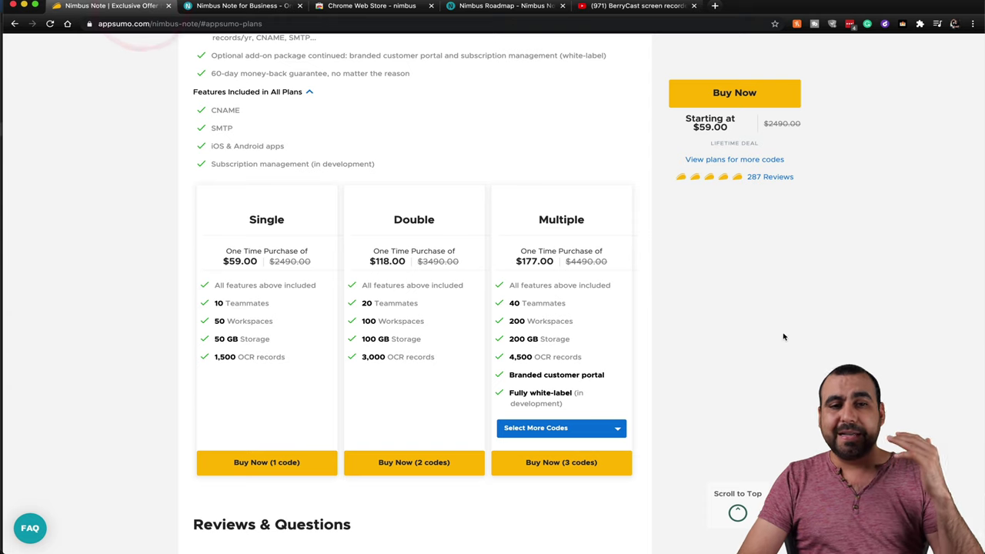
{"action": "scroll", "coordinate": [788, 339], "scroll_direction": "up", "scroll_amount": 2}
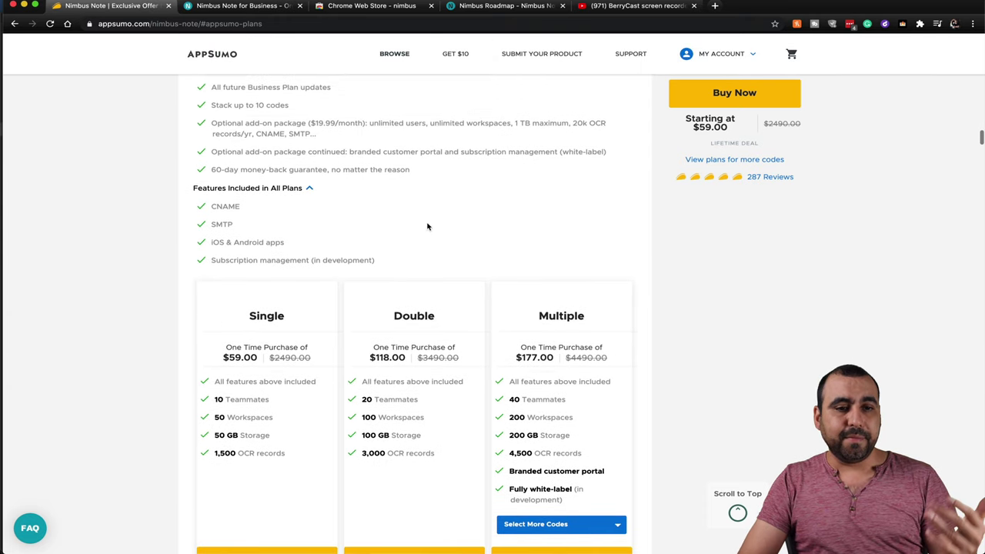